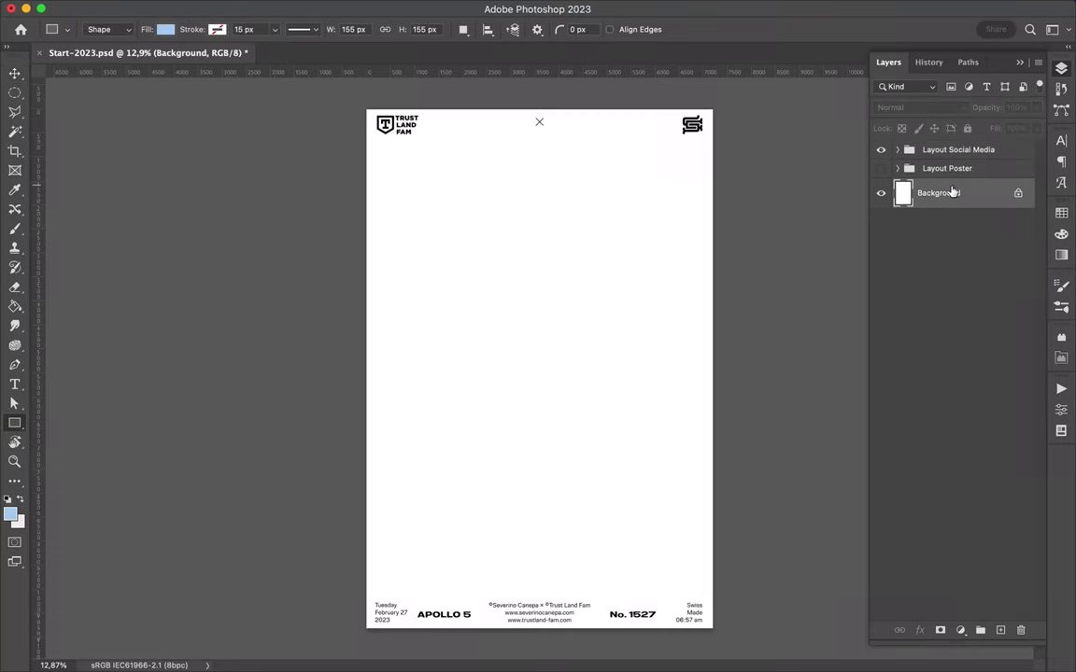
Unlock the background layer and fill the whole poster light blue.
{"action": "left_click", "coordinate": [144, 8]}
{"action": "left_click", "coordinate": [168, 233]}
{"action": "left_click", "coordinate": [520, 267]}
{"action": "left_click", "coordinate": [888, 249]}
{"action": "left_click", "coordinate": [806, 64]}
{"action": "left_click", "coordinate": [636, 266]}
Add large COMPUTER text and set its font to Hydrophilia Iced.
{"action": "key", "text": "v"}
{"action": "key", "text": "t"}
{"action": "left_click", "coordinate": [459, 250]}
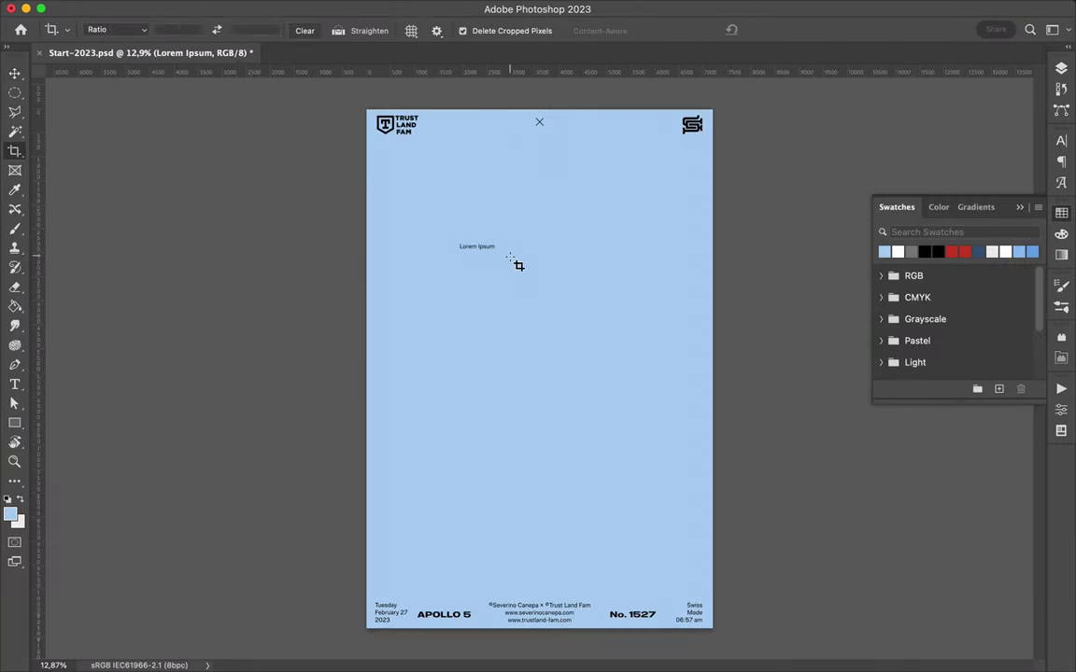
{"action": "left_click_drag", "start_coordinate": [495, 250], "coordinate": [627, 281]}
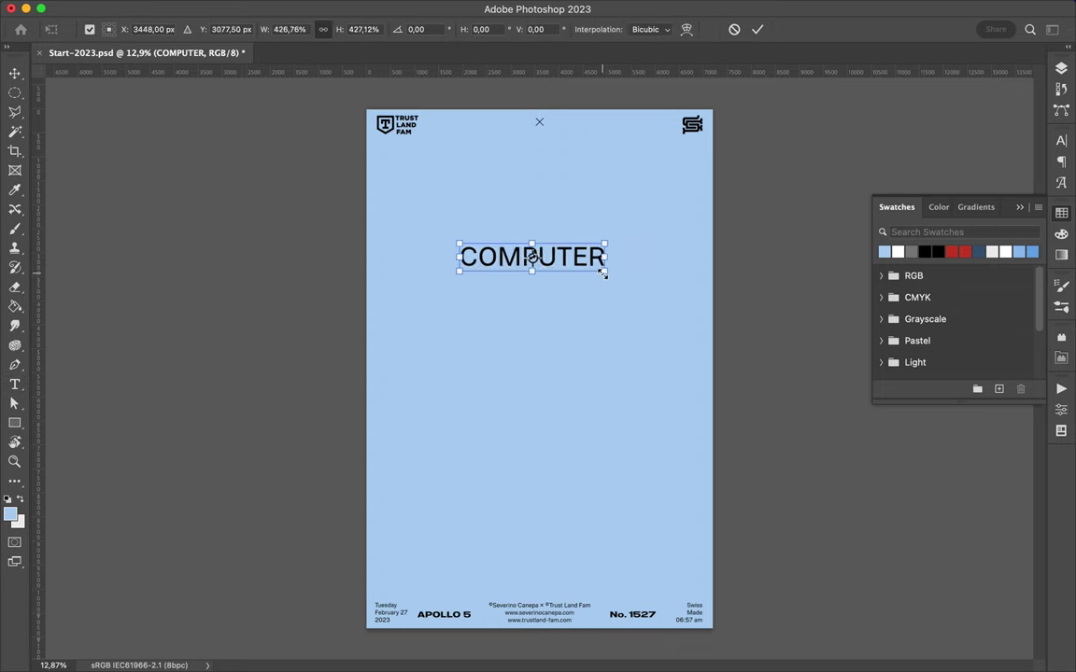
{"action": "key", "text": "Return"}
{"action": "key", "text": "v"}
{"action": "left_click", "coordinate": [1061, 140]}
{"action": "left_click", "coordinate": [966, 163]}
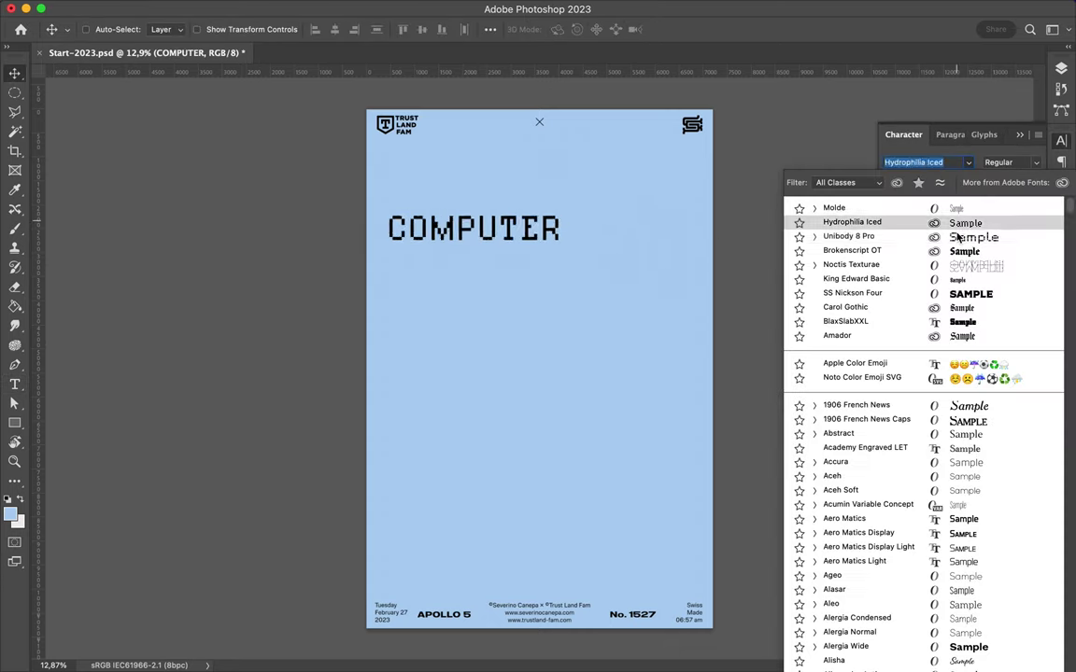
{"action": "left_click", "coordinate": [951, 222]}
Duplicate the text diagonally as SHIT_ and add a #12 line below.
{"action": "left_click_drag", "start_coordinate": [467, 229], "coordinate": [525, 318]}
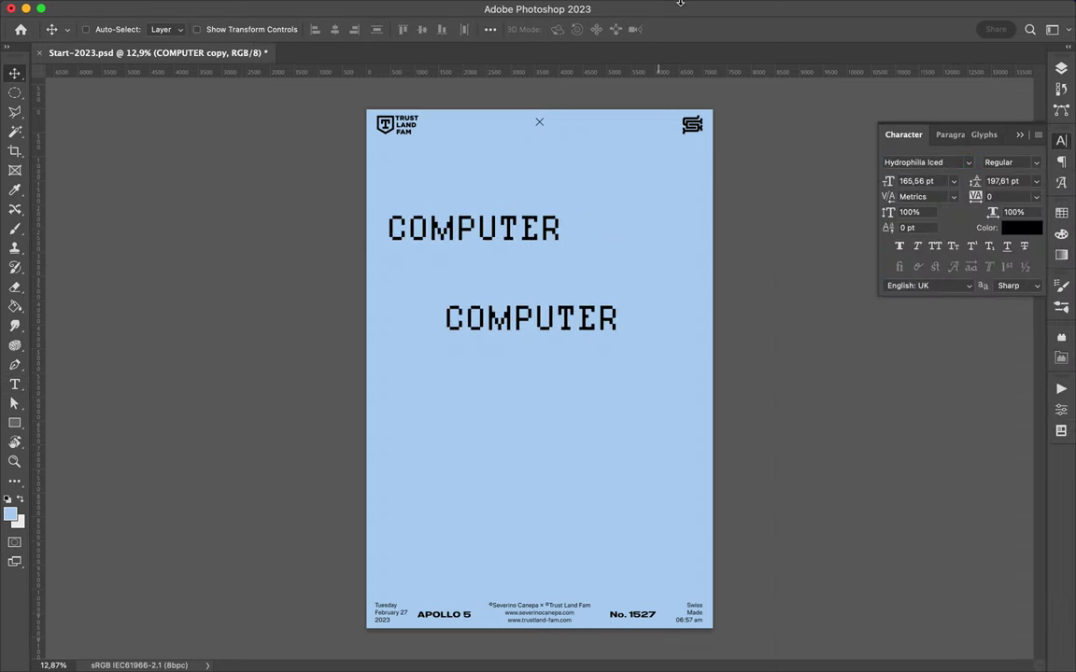
{"action": "double_click", "coordinate": [523, 317]}
{"action": "type", "text": "SHIT-"}
{"action": "left_click", "coordinate": [514, 420]}
{"action": "type", "text": "#12v"}
Draw a grey rectangle over SHIT_ and set moves to pick individual layers.
{"action": "left_click", "coordinate": [953, 291]}
{"action": "key", "text": "u"}
{"action": "left_click", "coordinate": [166, 29]}
{"action": "left_click_drag", "start_coordinate": [445, 255], "coordinate": [656, 314]}
{"action": "key", "text": "v"}
{"action": "left_click", "coordinate": [179, 32]}
Duplicate the grey rectangle upward and recolour the copies light grey and black.
{"action": "left_click_drag", "start_coordinate": [608, 279], "coordinate": [608, 250]}
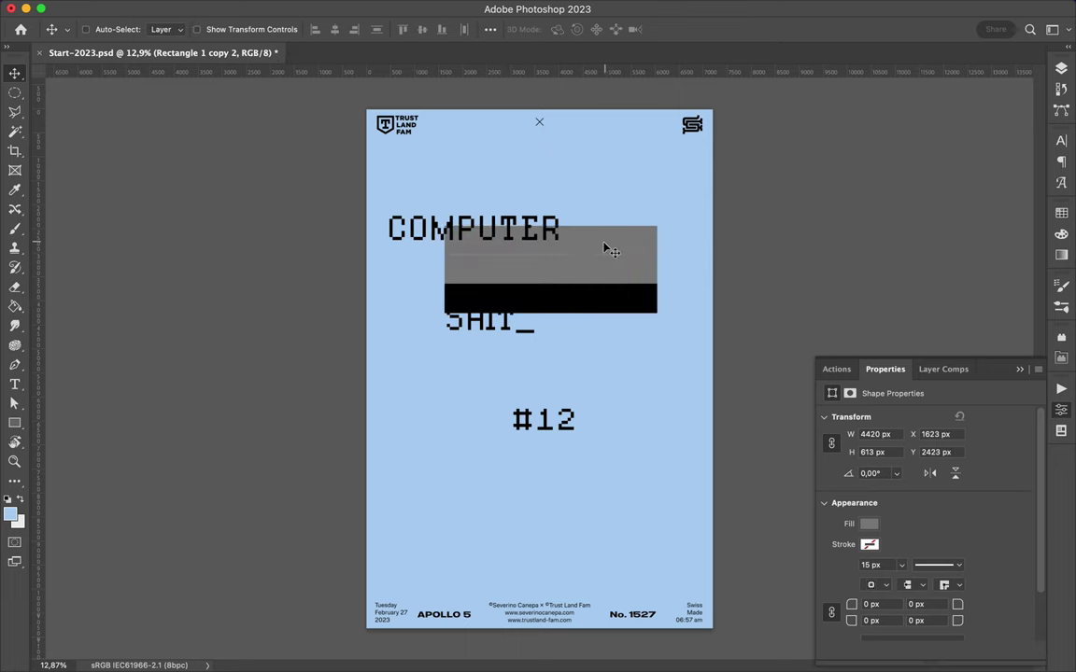
{"action": "key", "text": "u"}
{"action": "left_click", "coordinate": [166, 29]}
{"action": "left_click", "coordinate": [316, 59]}
{"action": "key", "text": "Return"}
{"action": "key", "text": "ctrl+plus"}
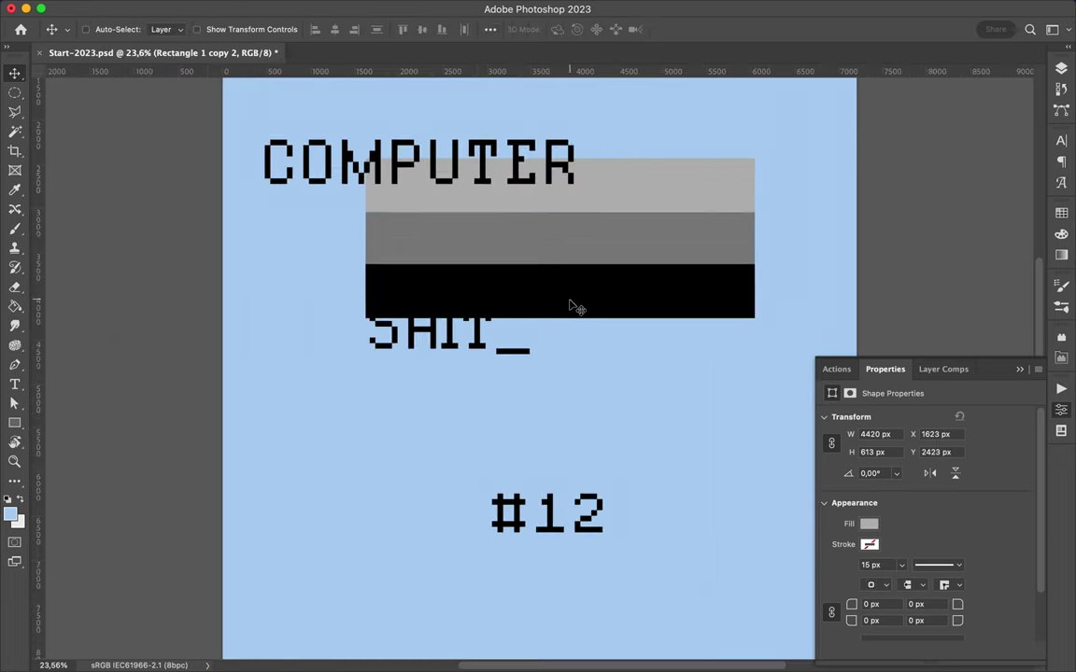
Duplicate the three bands downward and rasterize the six band layers.
{"action": "left_click_drag", "start_coordinate": [574, 199], "coordinate": [572, 354]}
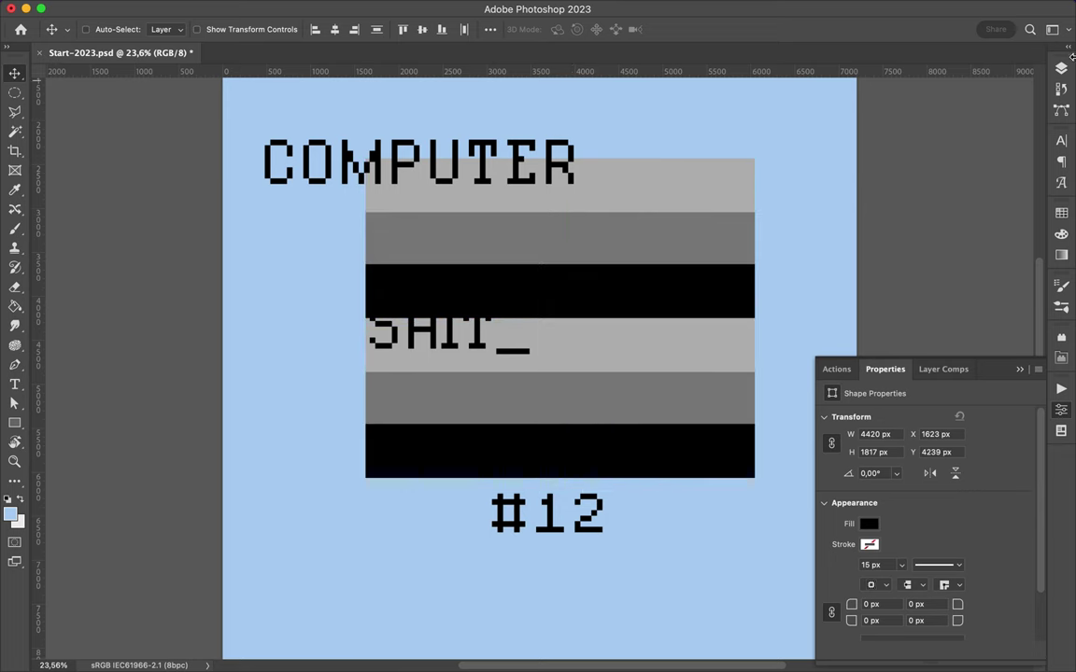
{"action": "key", "text": "F7"}
{"action": "key", "text": "ctrl+0"}
{"action": "right_click", "coordinate": [947, 346]}
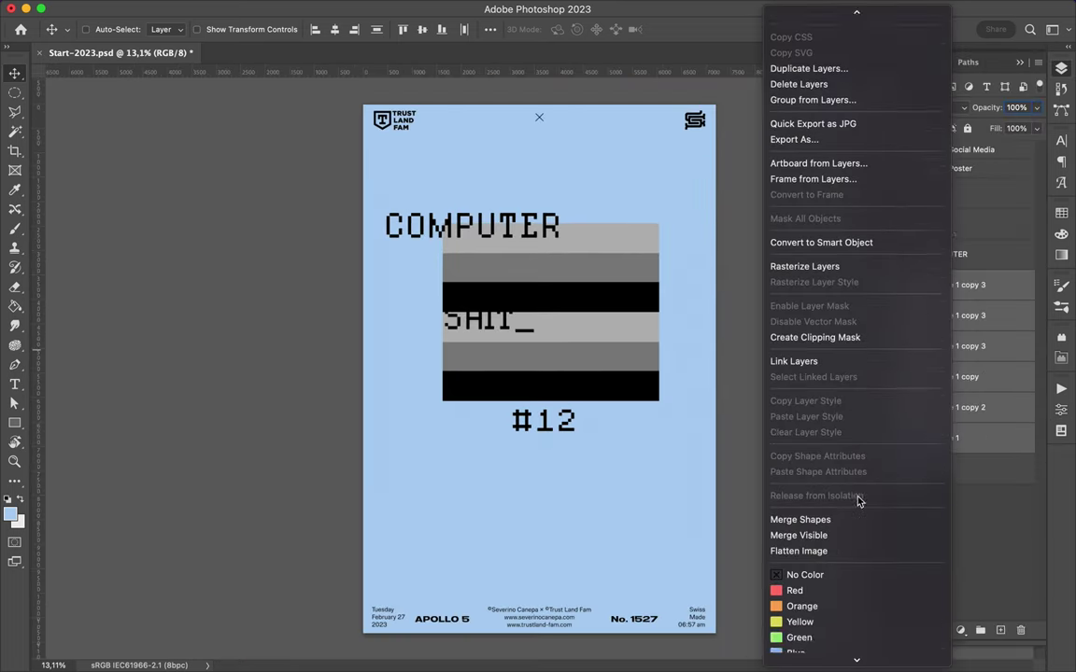
{"action": "left_click", "coordinate": [794, 276]}
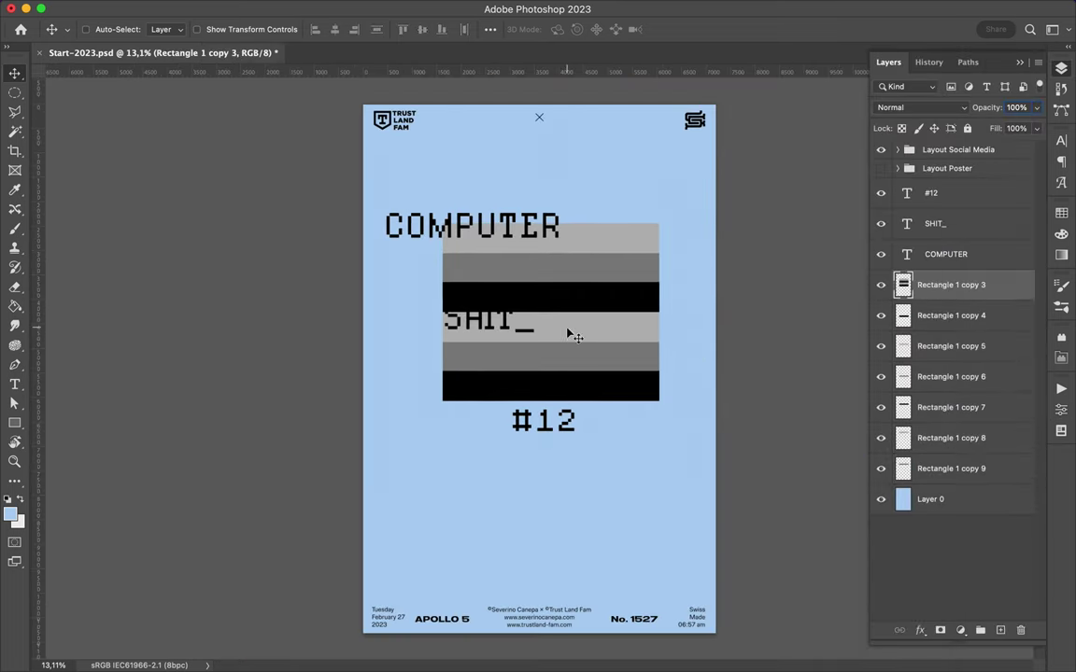
{"action": "left_click_drag", "start_coordinate": [509, 294], "coordinate": [494, 312]}
{"action": "left_click", "coordinate": [334, 8]}
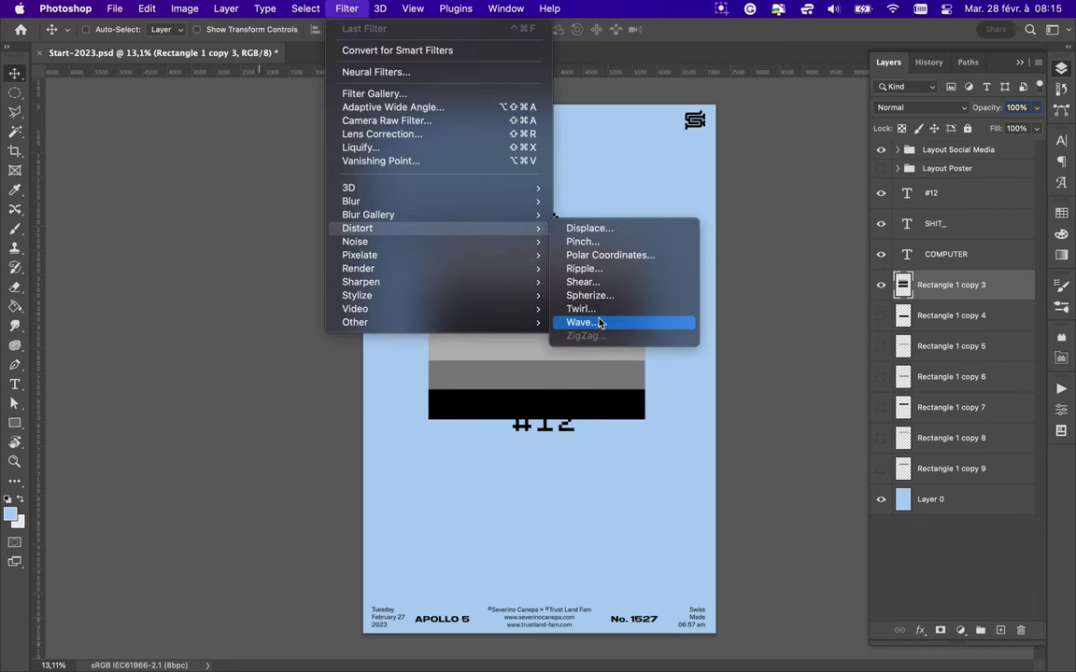
Apply a Square-type Wave distortion with raised maximum amplitude to the bands, twice.
{"action": "mouse_move", "coordinate": [357, 228]}
{"action": "left_click", "coordinate": [586, 391]}
{"action": "left_click", "coordinate": [407, 131]}
{"action": "left_click_drag", "start_coordinate": [191, 245], "coordinate": [354, 245]}
{"action": "left_click", "coordinate": [516, 93]}
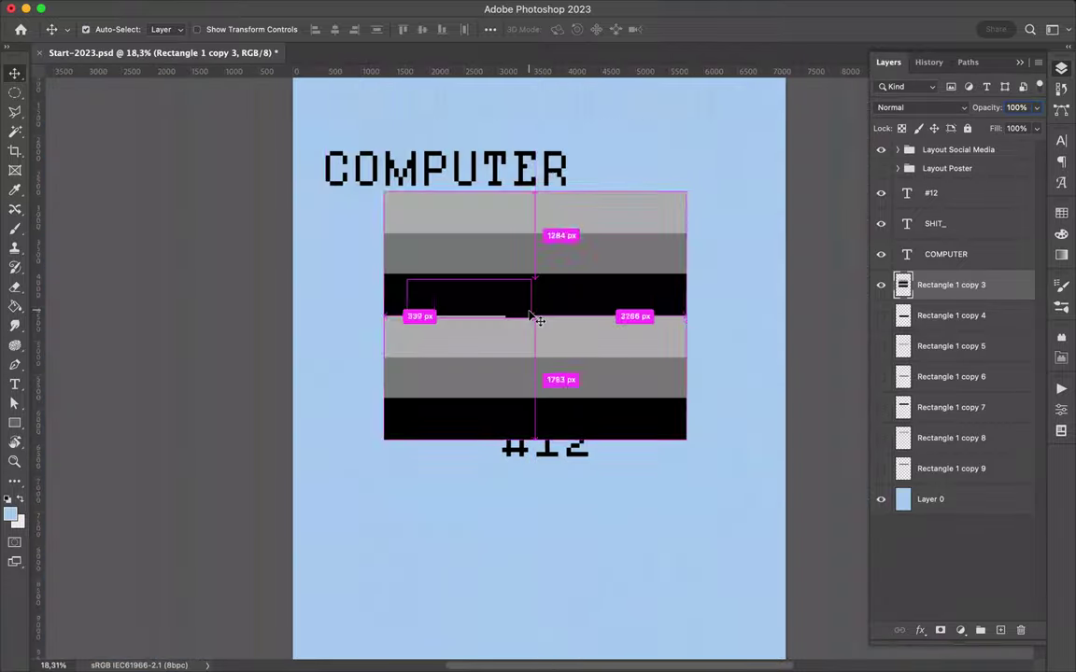
{"action": "left_click", "coordinate": [346, 9]}
{"action": "key", "text": "ctrl+alt+super+f"}
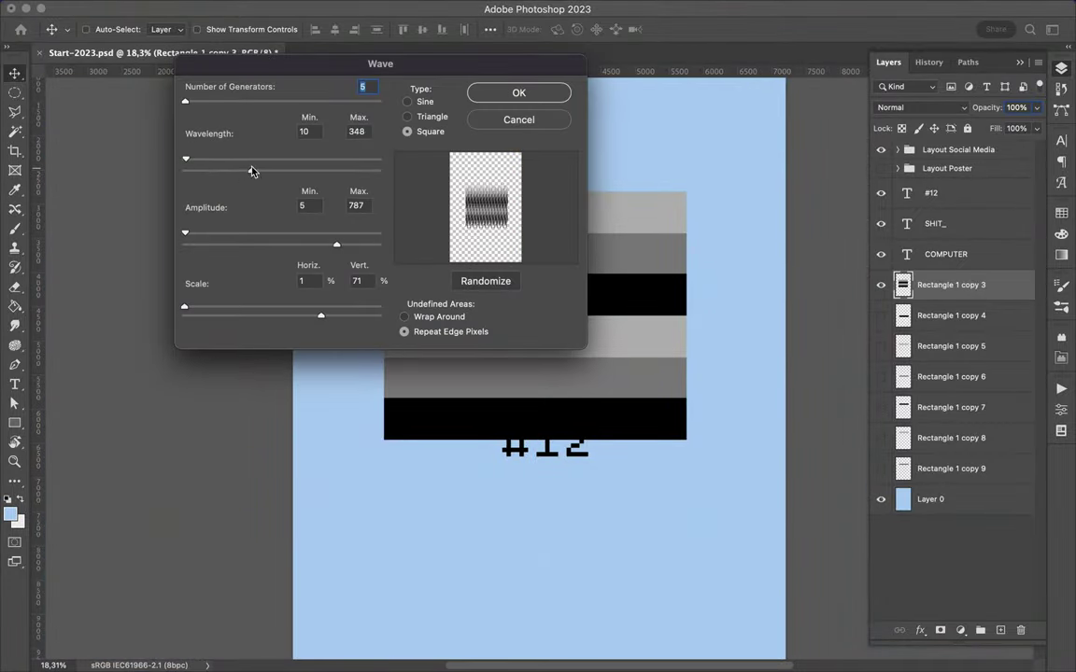
{"action": "left_click", "coordinate": [516, 93]}
{"action": "scroll", "coordinate": [548, 305], "scroll_direction": "up", "scroll_amount": 3}
{"action": "scroll", "coordinate": [548, 304], "scroll_direction": "down", "scroll_amount": 3}
{"action": "key", "text": "m"}
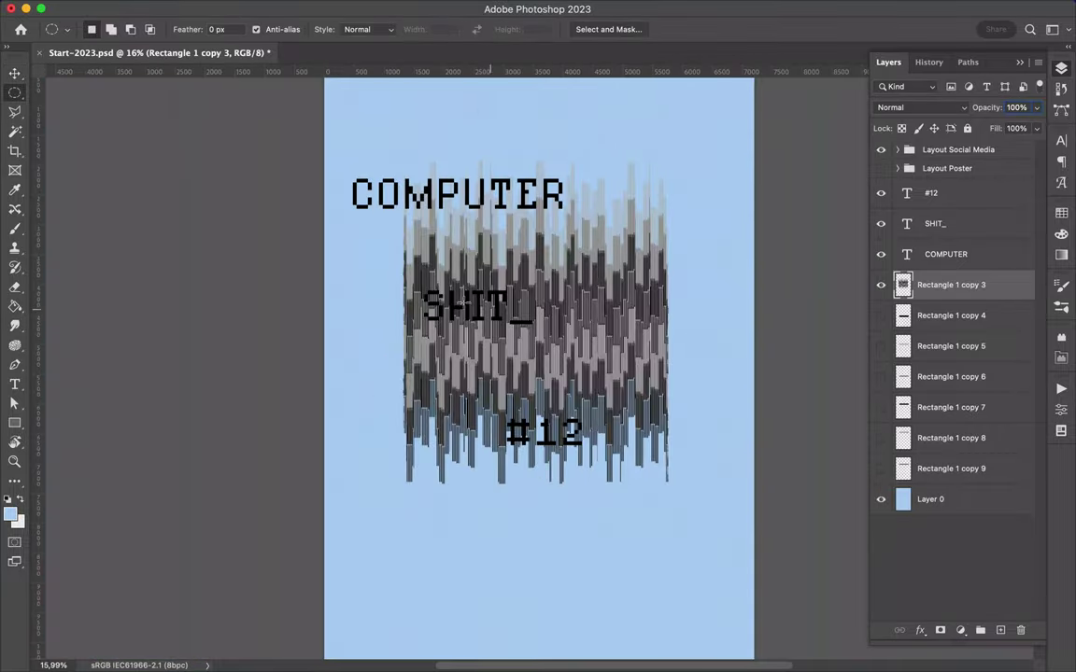
Copy a glitch-texture strip to the top and a textured circle, then hide the warped bands.
{"action": "key", "text": "ctrl+v"}
{"action": "key", "text": "v"}
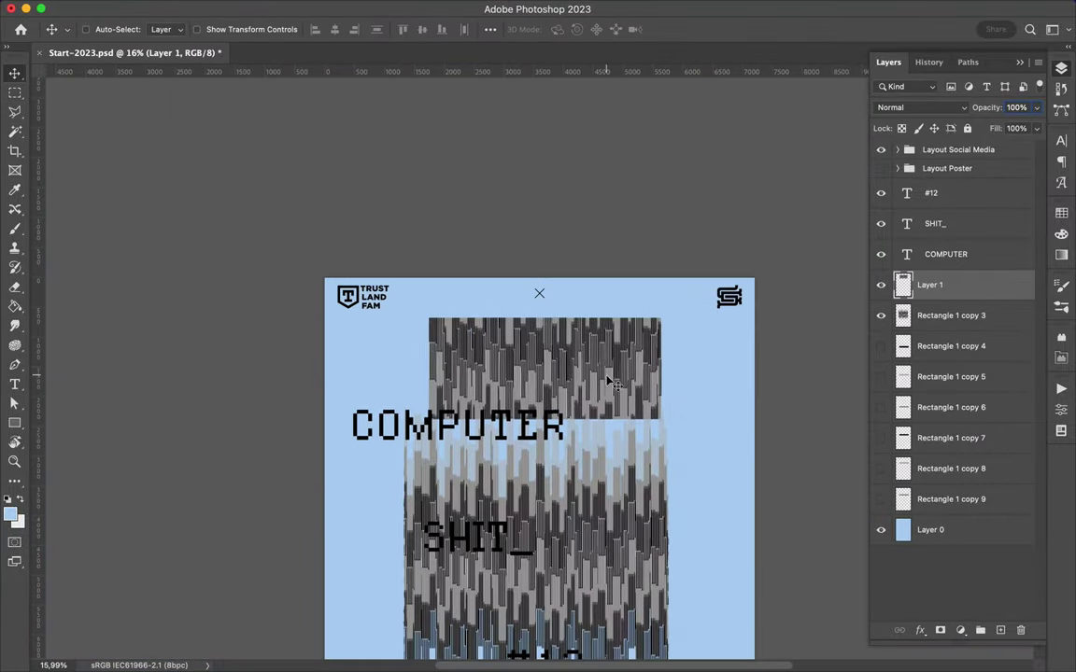
{"action": "mouse_move", "coordinate": [610, 373]}
{"action": "left_mouse_down"}
{"action": "mouse_move", "coordinate": [601, 174]}
{"action": "mouse_move", "coordinate": [571, 173]}
{"action": "left_mouse_up"}
{"action": "key", "text": "m"}
{"action": "key", "text": "ctrl+v"}
{"action": "key", "text": "v"}
{"action": "left_click", "coordinate": [950, 345]}
Cut COMPUTER down to a single C and duplicate it lower right.
{"action": "left_click", "coordinate": [881, 346]}
{"action": "left_click", "coordinate": [945, 254]}
{"action": "left_click_drag", "start_coordinate": [362, 194], "coordinate": [605, 182]}
{"action": "key", "text": "BackSpace"}
{"action": "key", "text": "Escape"}
{"action": "left_click_drag", "start_coordinate": [395, 235], "coordinate": [494, 215], "text": "alt"}
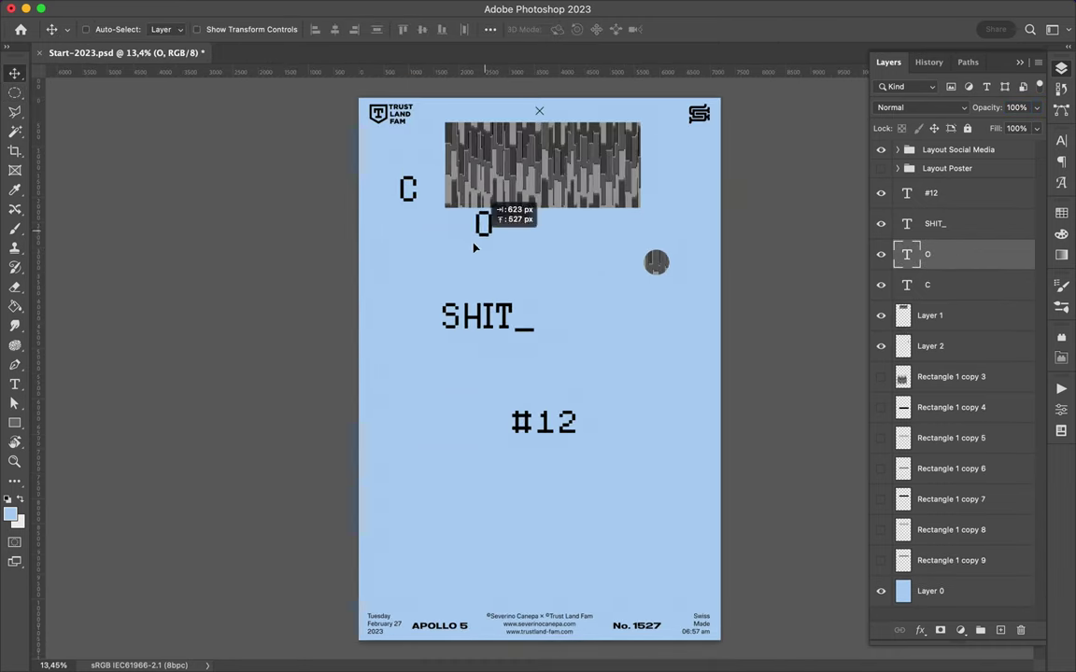
Retype duplicated letter copies as M, U and TER to rebuild COMPUTER as scattered letters.
{"action": "double_click", "coordinate": [480, 210]}
{"action": "mouse_move", "coordinate": [448, 249]}
{"action": "left_mouse_down"}
{"action": "mouse_move", "coordinate": [480, 210]}
{"action": "mouse_move", "coordinate": [534, 245]}
{"action": "mouse_move", "coordinate": [524, 226]}
{"action": "mouse_move", "coordinate": [561, 168]}
{"action": "mouse_move", "coordinate": [588, 217]}
{"action": "mouse_move", "coordinate": [640, 187]}
{"action": "left_mouse_up"}
{"action": "type", "text": "M"}
{"action": "double_click", "coordinate": [534, 245]}
{"action": "double_click", "coordinate": [560, 168]}
{"action": "type", "text": "U"}
{"action": "double_click", "coordinate": [588, 216]}
{"action": "type", "text": "TER"}
Split SHIT_ into separate scattered S, H, I, T and _ letters.
{"action": "double_click", "coordinate": [487, 315]}
{"action": "type", "text": "S"}
{"action": "mouse_move", "coordinate": [450, 316]}
{"action": "left_mouse_down"}
{"action": "mouse_move", "coordinate": [414, 308]}
{"action": "mouse_move", "coordinate": [472, 295]}
{"action": "mouse_move", "coordinate": [504, 345]}
{"action": "mouse_move", "coordinate": [497, 334]}
{"action": "mouse_move", "coordinate": [518, 307]}
{"action": "left_mouse_up"}
{"action": "type", "text": "H"}
{"action": "type", "text": "I"}
{"action": "double_click", "coordinate": [497, 334]}
{"action": "type", "text": "T"}
{"action": "key", "text": "Escape"}
{"action": "double_click", "coordinate": [519, 307]}
{"action": "type", "text": "_"}
Shorten #12 to # with a 12 copy lower right, and move the textured circle down-left.
{"action": "left_click", "coordinate": [535, 425]}
{"action": "key", "text": "Delete"}
{"action": "key", "text": "Delete"}
{"action": "left_click_drag", "start_coordinate": [521, 423], "coordinate": [588, 481]}
{"action": "type", "text": "12"}
{"action": "left_click", "coordinate": [652, 272]}
{"action": "left_click_drag", "start_coordinate": [651, 271], "coordinate": [608, 309]}
{"action": "left_click", "coordinate": [16, 323]}
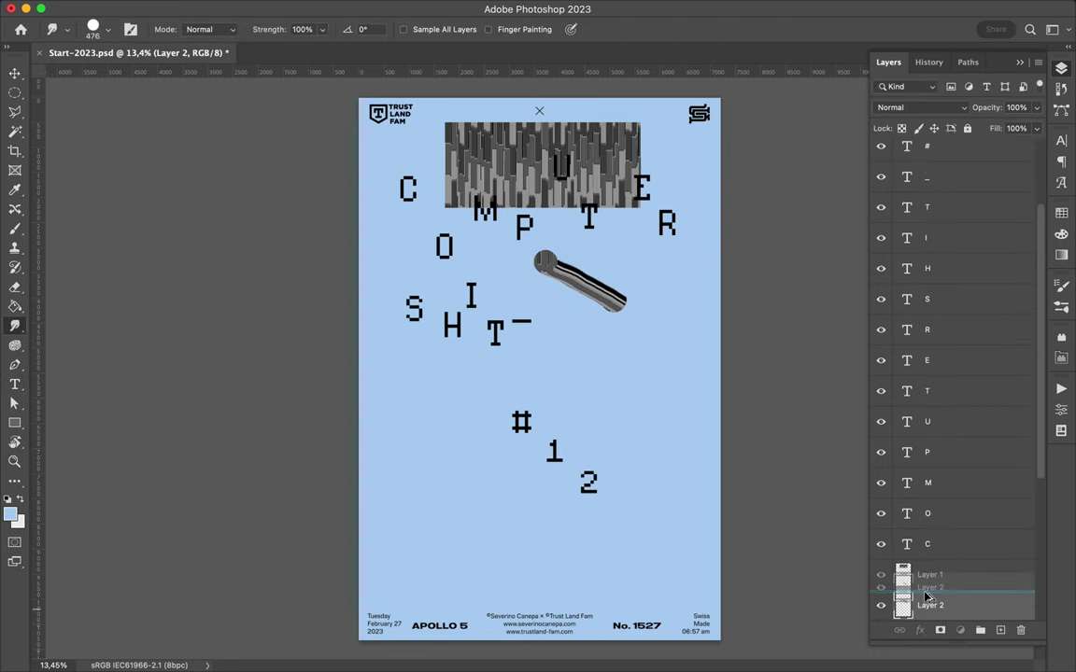
Copy a small textured circle and smudge it into a short grey glitch stroke.
{"action": "key", "text": "ctrl+j"}
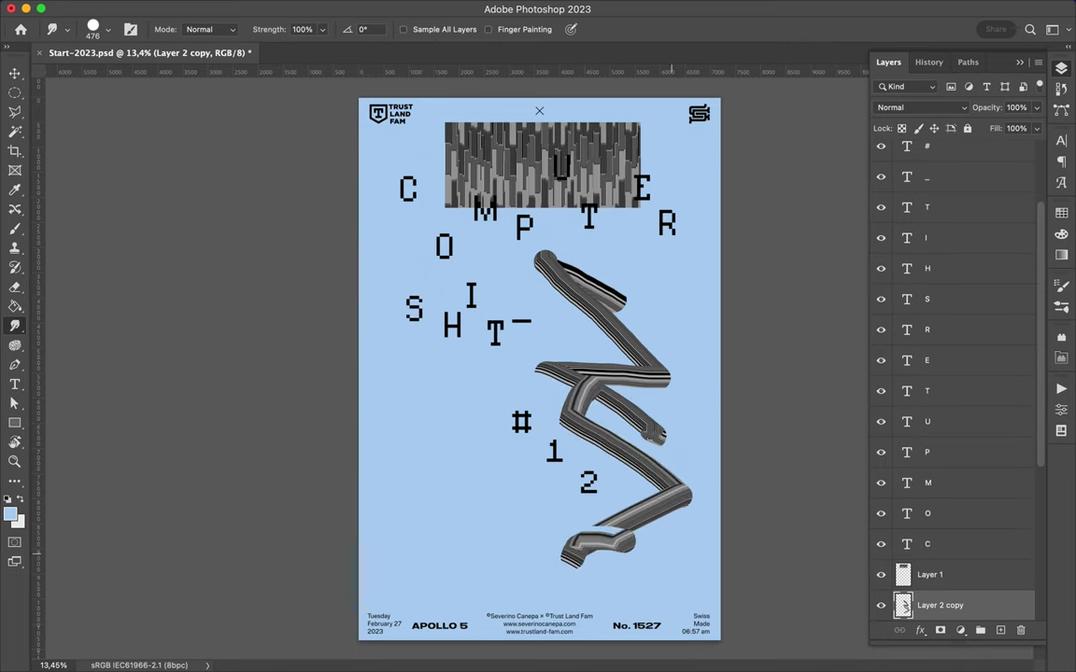
{"action": "key", "text": "ctrl+z"}
{"action": "key", "text": "v"}
{"action": "left_click_drag", "start_coordinate": [579, 281], "coordinate": [635, 397]}
{"action": "key", "text": "ctrl+z"}
{"action": "key", "text": "ctrl+z"}
{"action": "left_click", "coordinate": [526, 166]}
{"action": "key", "text": "m"}
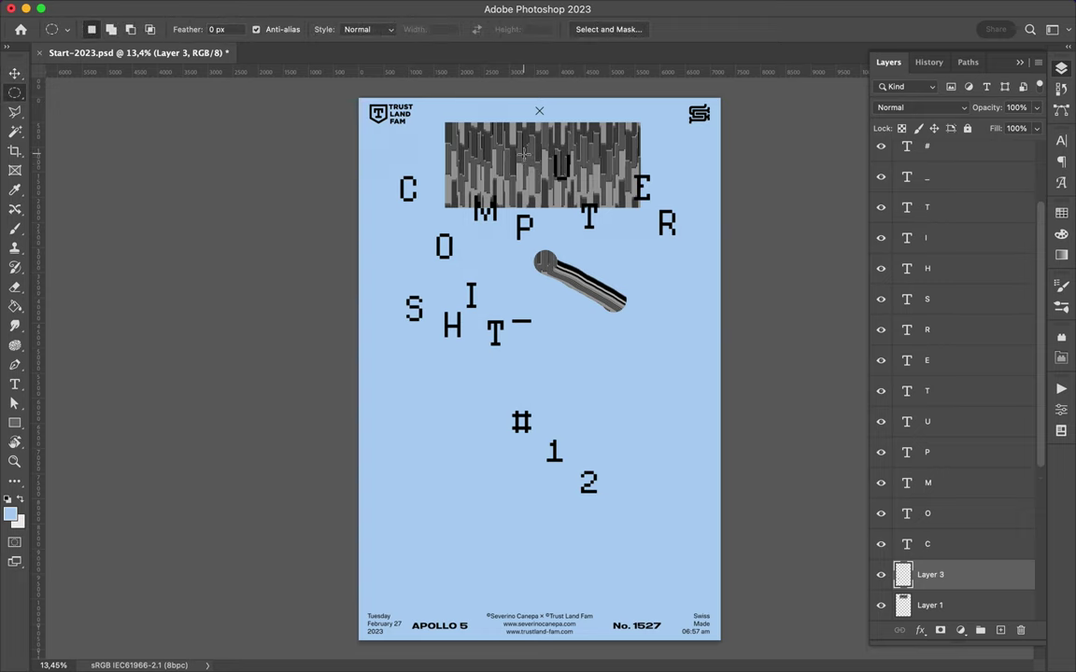
{"action": "key", "text": "v"}
{"action": "left_click", "coordinate": [15, 324]}
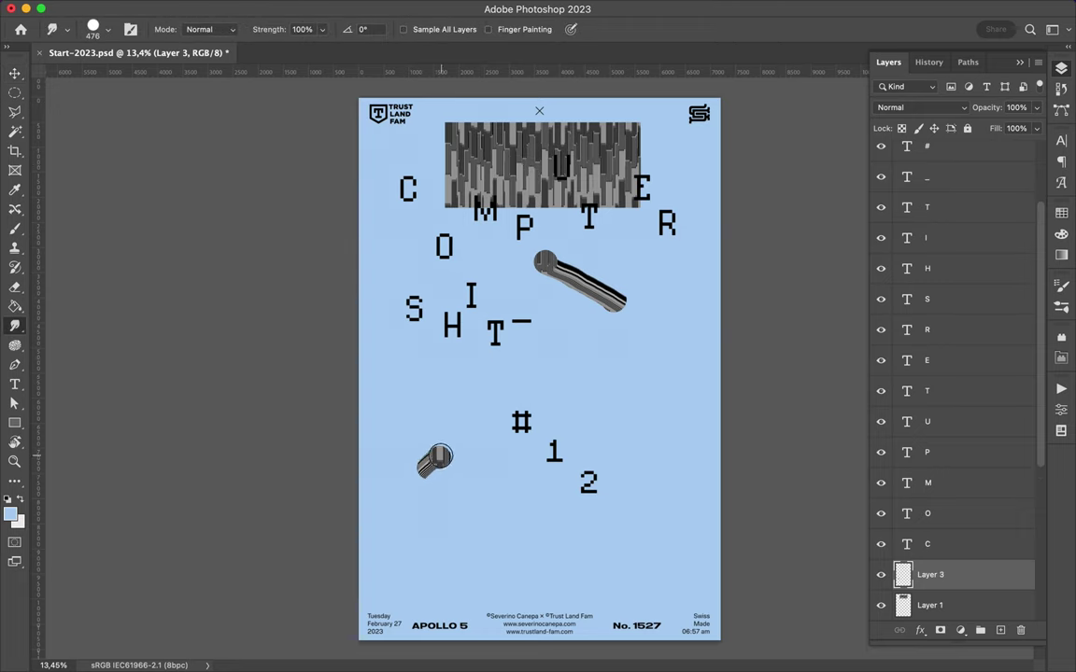
Copy another textured circle beside the 1, smudge it, and shift the lower-right stroke.
{"action": "key", "text": "v"}
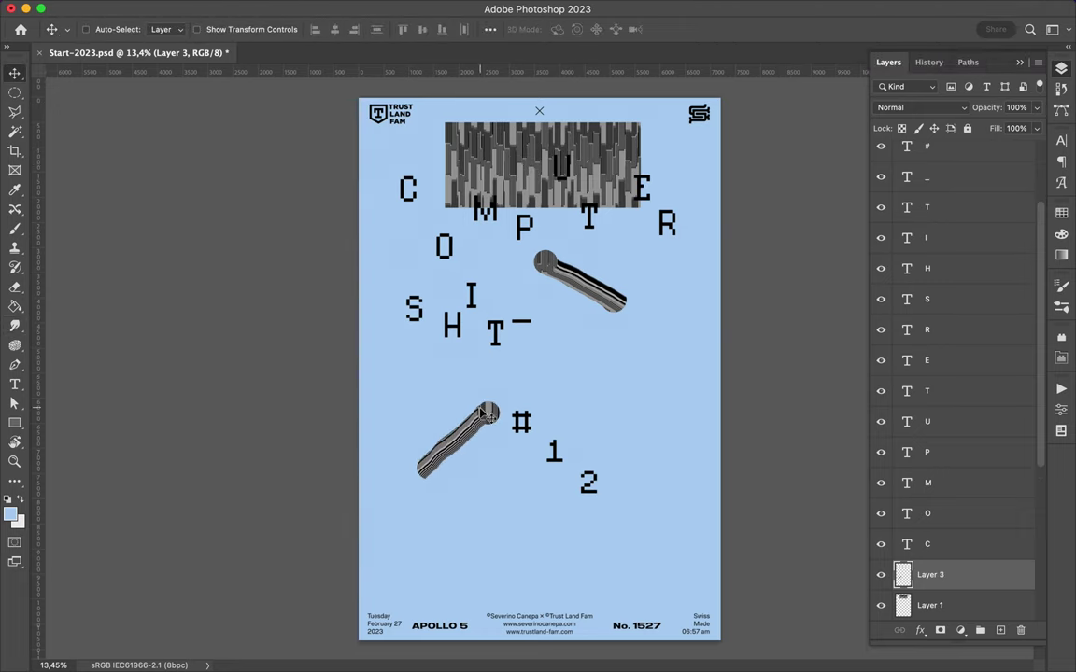
{"action": "left_click", "coordinate": [528, 169]}
{"action": "key", "text": "m"}
{"action": "key", "text": "v"}
{"action": "left_click_drag", "start_coordinate": [535, 173], "coordinate": [595, 358]}
{"action": "key", "text": "r"}
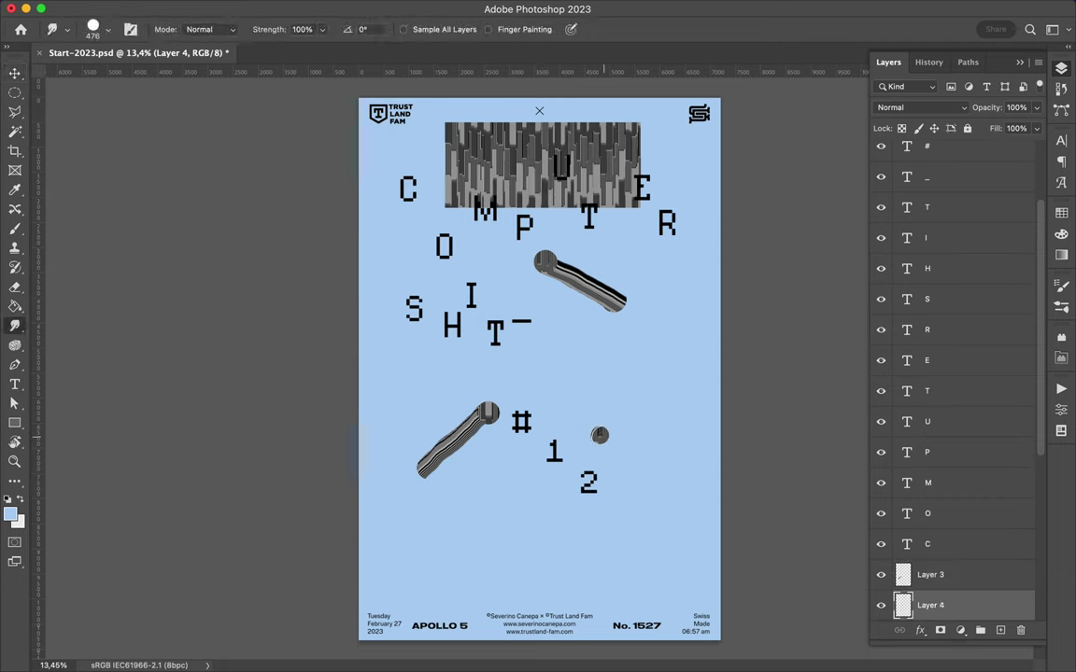
{"action": "key", "text": "v"}
{"action": "left_click_drag", "start_coordinate": [653, 473], "coordinate": [688, 526]}
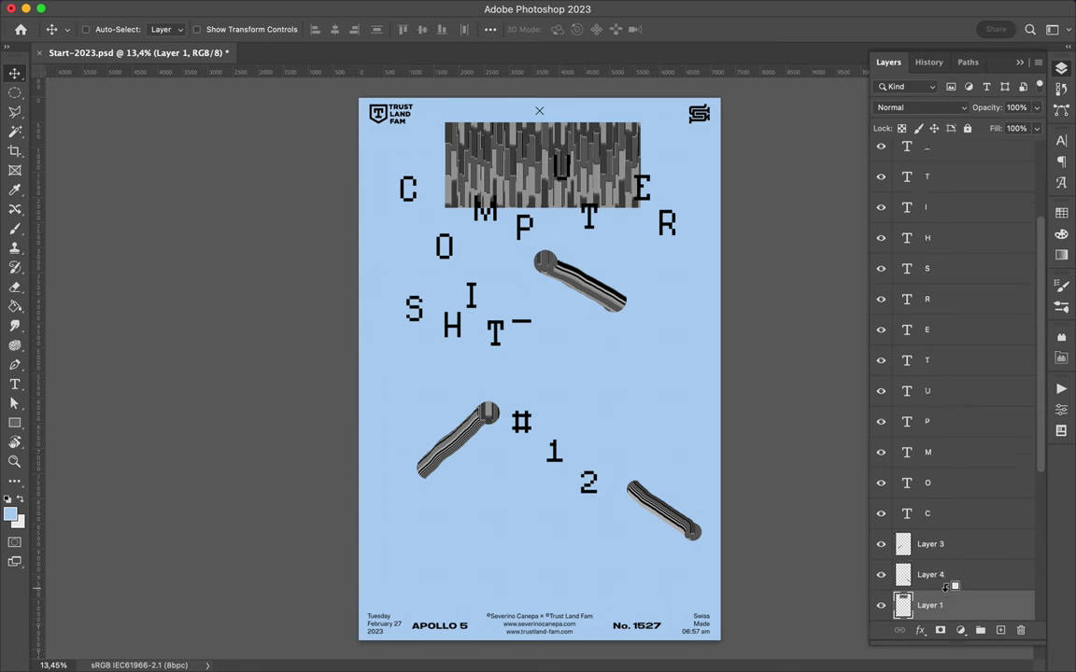
Add an inverted Curves adjustment clipped to the stroke layer below.
{"action": "left_click", "coordinate": [960, 633]}
{"action": "left_click", "coordinate": [910, 408]}
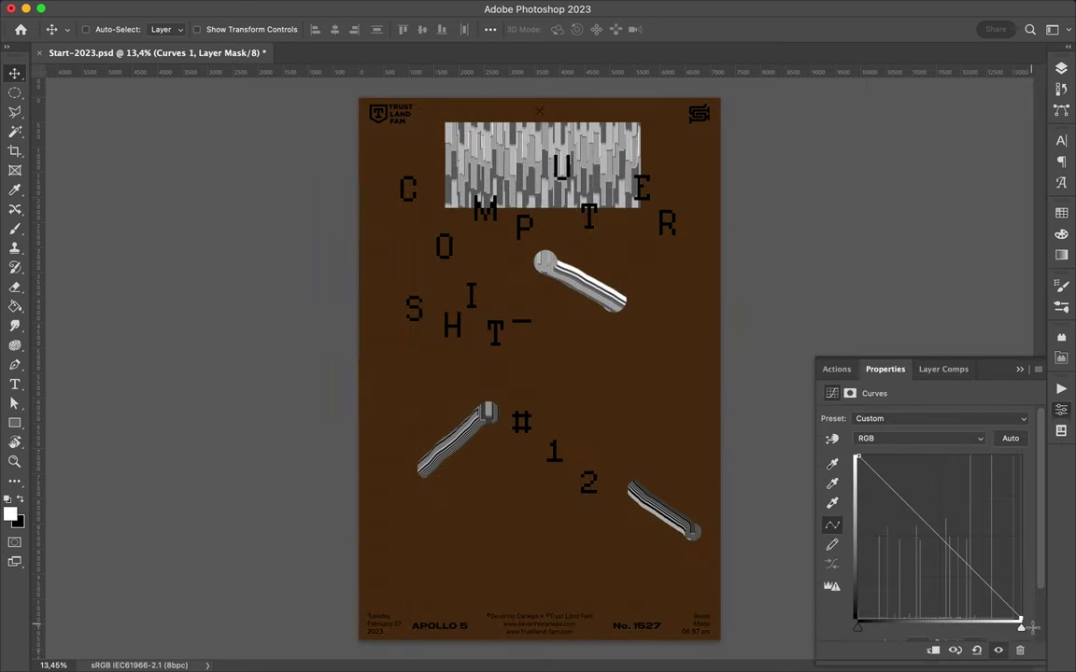
{"action": "left_click", "coordinate": [1062, 69]}
{"action": "scroll", "coordinate": [952, 523], "scroll_direction": "down", "scroll_amount": 3}
{"action": "left_click", "coordinate": [952, 525], "text": "alt"}
Copy a small texture circle, and hide the Curves layer and the glitch-texture strip.
{"action": "key", "text": "m"}
{"action": "left_click_drag", "start_coordinate": [517, 159], "coordinate": [507, 155]}
{"action": "key", "text": "ctrl+j"}
{"action": "key", "text": "v"}
{"action": "left_click", "coordinate": [991, 542]}
{"action": "key", "text": "ctrl+e"}
{"action": "left_click", "coordinate": [881, 540]}
{"action": "left_click", "coordinate": [881, 573]}
Smudge the small circle at top left into a stick and duplicate it near the 2.
{"action": "left_click_drag", "start_coordinate": [499, 150], "coordinate": [451, 148]}
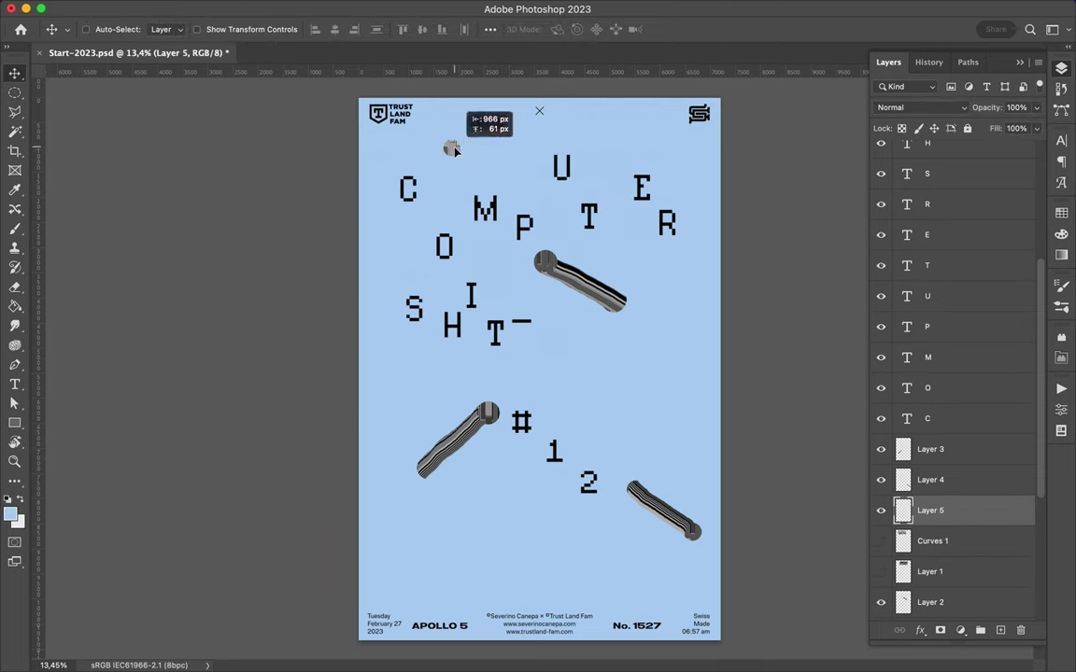
{"action": "key", "text": "b"}
{"action": "key", "text": "m"}
{"action": "key", "text": "r"}
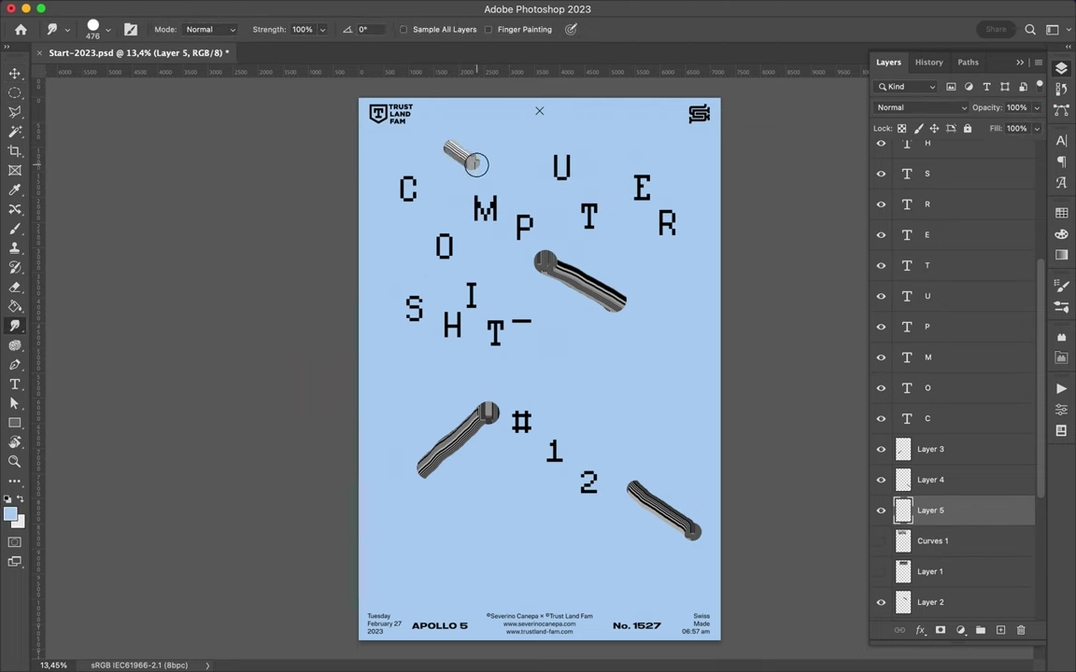
{"action": "key", "text": "v"}
{"action": "left_click_drag", "start_coordinate": [500, 183], "coordinate": [562, 516]}
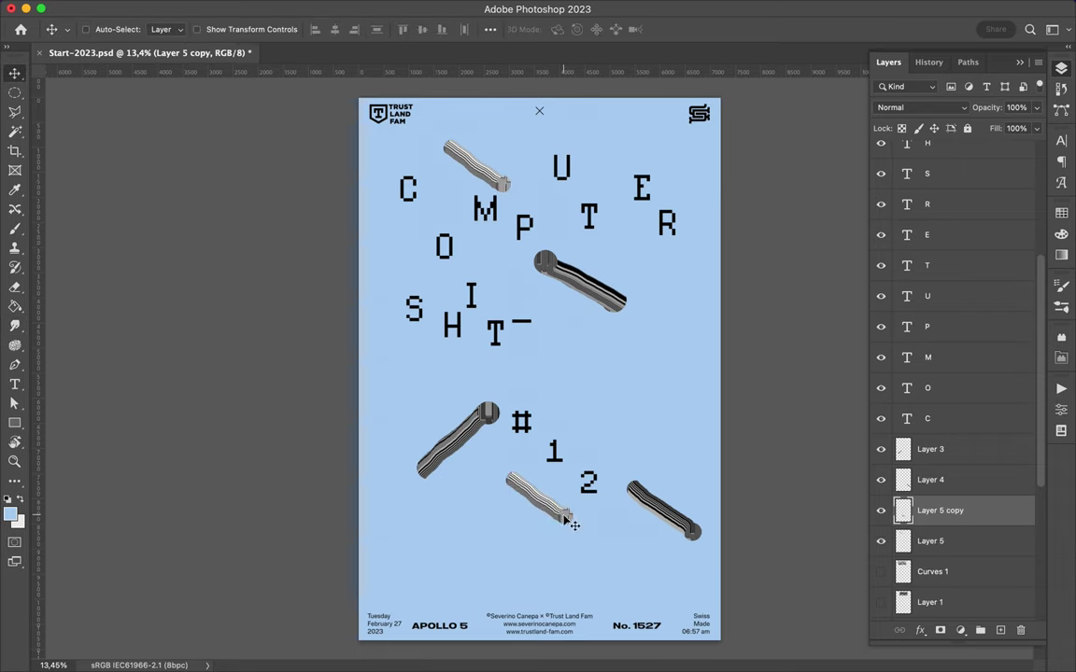
Trim the stick copy with an elliptical selection and smudge it into a vertical stick.
{"action": "key", "text": "m"}
{"action": "key", "text": "Delete"}
{"action": "key", "text": "ctrl+d"}
{"action": "key", "text": "v"}
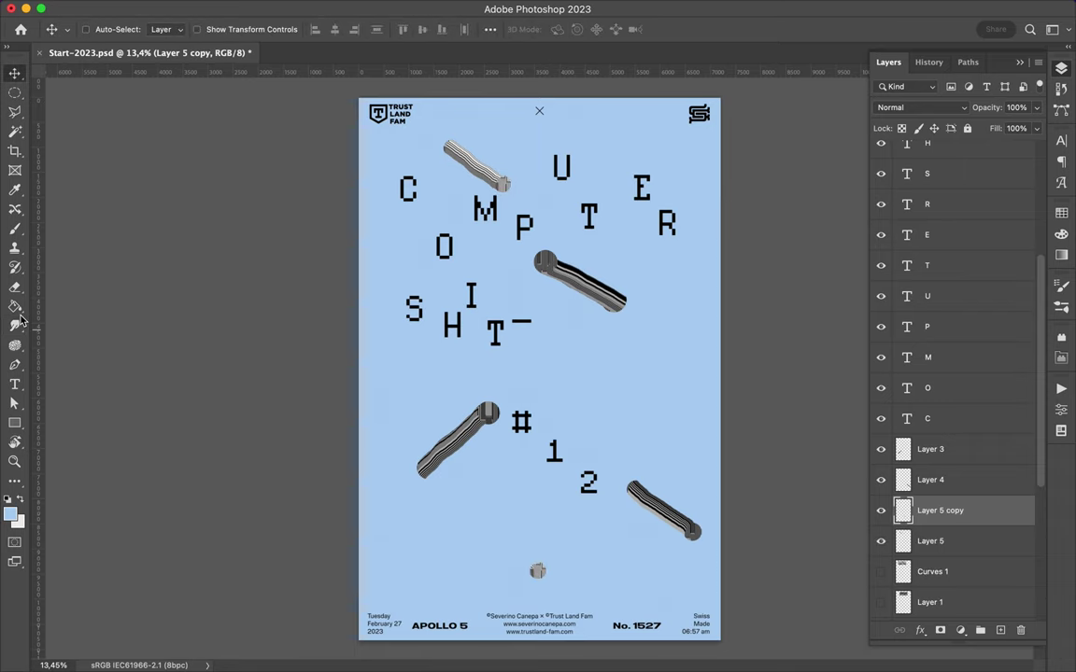
{"action": "left_click", "coordinate": [17, 322]}
{"action": "key", "text": "v"}
{"action": "mouse_move", "coordinate": [579, 285]}
{"action": "left_mouse_down"}
{"action": "mouse_move", "coordinate": [618, 375]}
{"action": "mouse_move", "coordinate": [598, 375]}
{"action": "left_mouse_up"}
Reposition the P, R, H, T and dash letters and the grey sticks around the poster.
{"action": "left_click_drag", "start_coordinate": [408, 190], "coordinate": [426, 190]}
{"action": "left_click", "coordinate": [532, 238]}
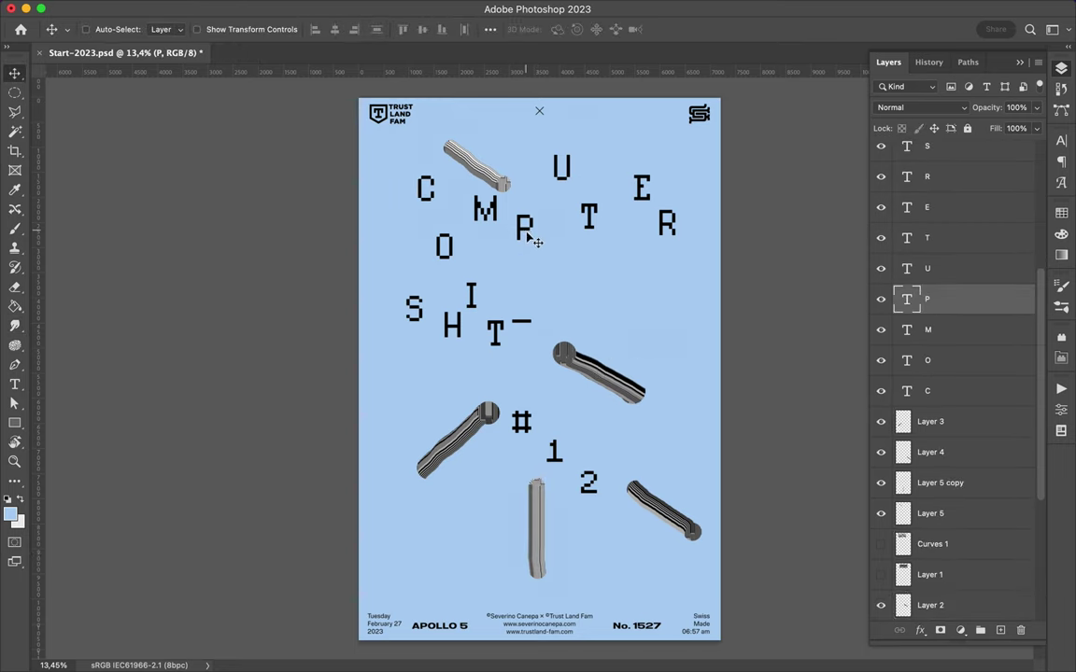
{"action": "left_click_drag", "start_coordinate": [672, 220], "coordinate": [665, 215]}
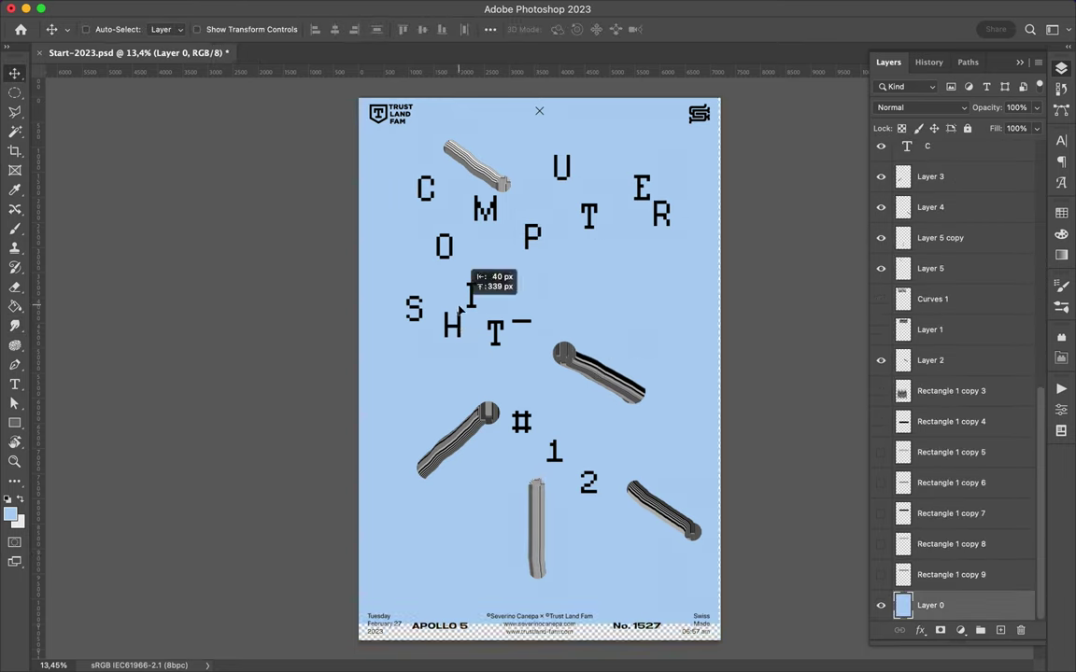
{"action": "mouse_move", "coordinate": [456, 329]}
{"action": "left_mouse_down"}
{"action": "mouse_move", "coordinate": [445, 335]}
{"action": "mouse_move", "coordinate": [493, 308]}
{"action": "mouse_move", "coordinate": [542, 310]}
{"action": "mouse_move", "coordinate": [483, 291]}
{"action": "left_mouse_up"}
{"action": "left_click", "coordinate": [509, 333], "text": "shift+super"}
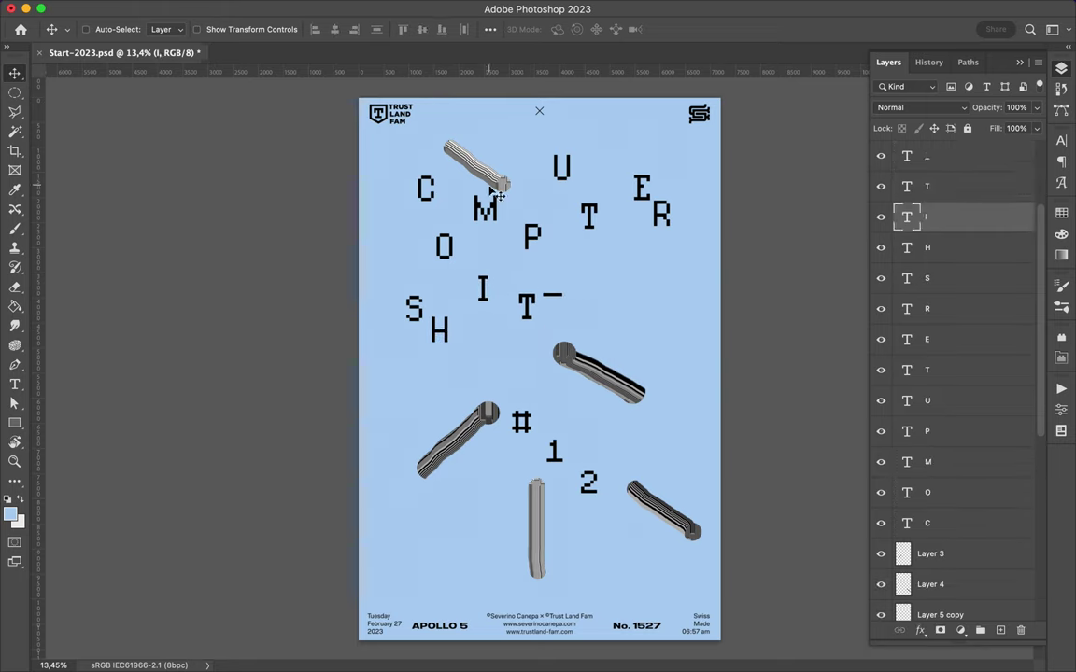
{"action": "left_click_drag", "start_coordinate": [481, 166], "coordinate": [470, 152]}
{"action": "left_click_drag", "start_coordinate": [471, 425], "coordinate": [466, 450]}
{"action": "left_click_drag", "start_coordinate": [537, 498], "coordinate": [537, 512]}
{"action": "left_click_drag", "start_coordinate": [612, 378], "coordinate": [644, 331]}
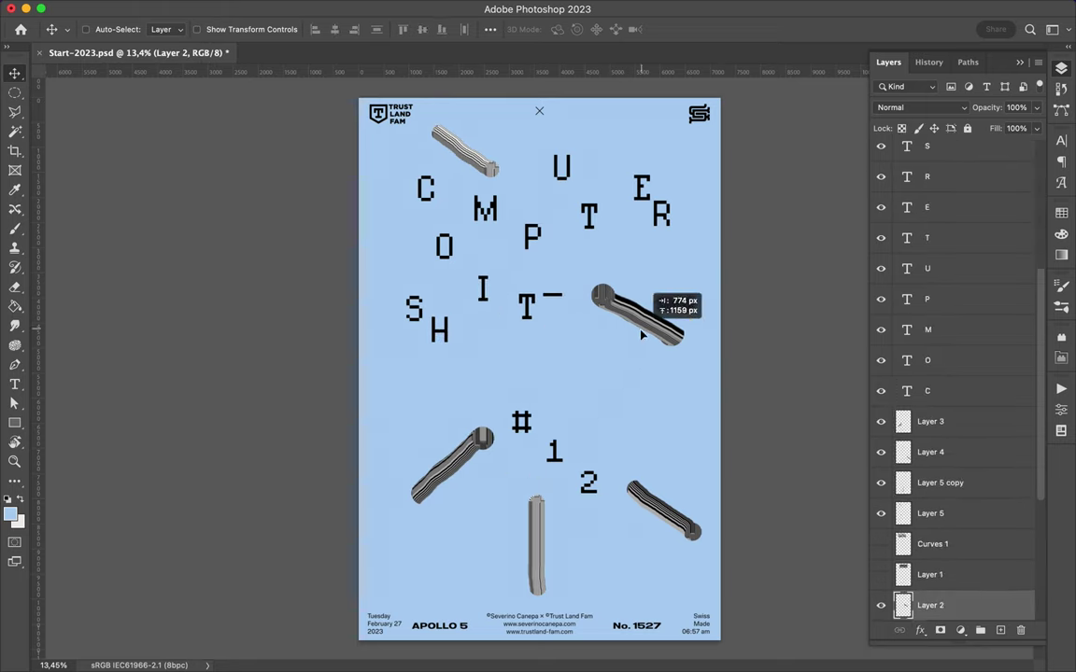
{"action": "left_click_drag", "start_coordinate": [693, 534], "coordinate": [656, 489]}
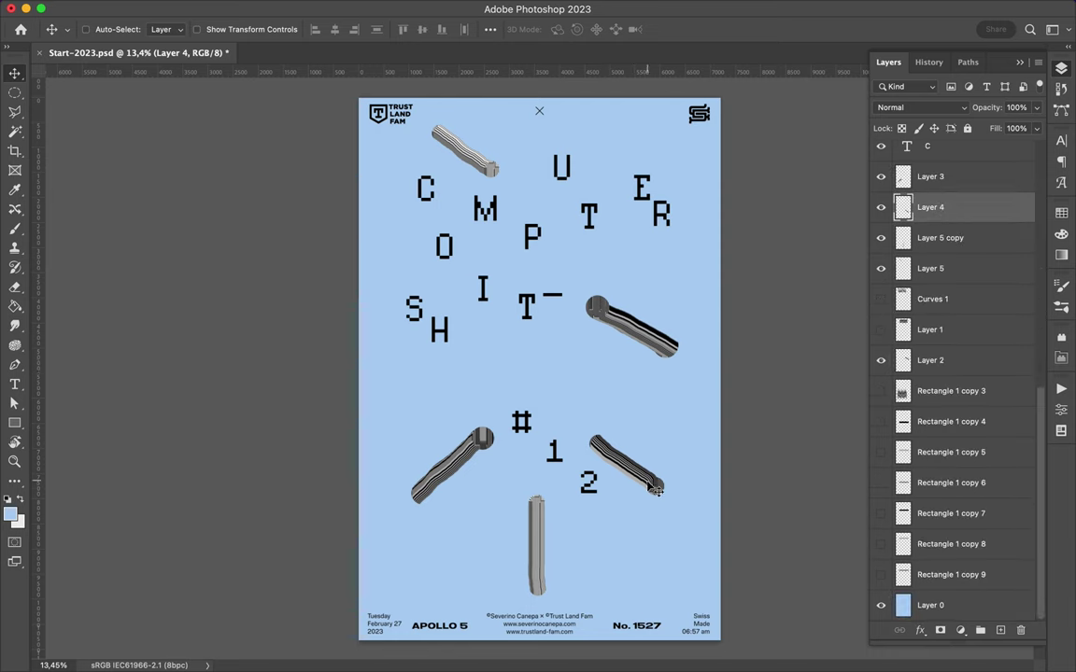
Rasterize the P and T letter layers and smear them with the Smudge tool.
{"action": "left_click", "coordinate": [532, 236], "text": "super"}
{"action": "key", "text": "r"}
{"action": "right_click", "coordinate": [920, 155]}
{"action": "left_click", "coordinate": [823, 449]}
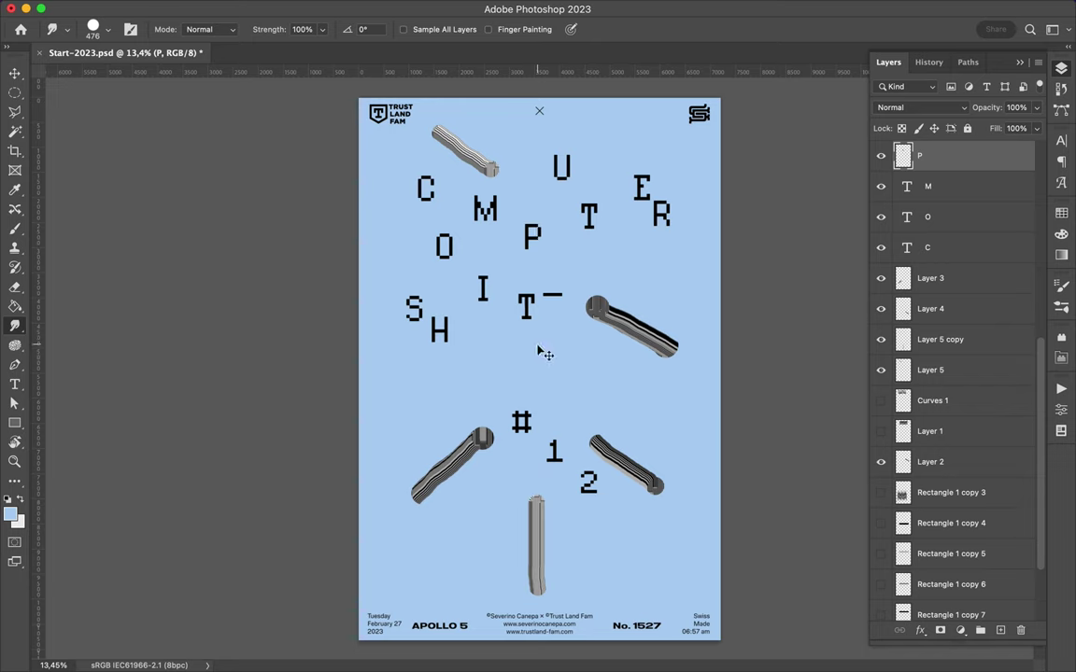
{"action": "left_click", "coordinate": [526, 306], "text": "super"}
{"action": "right_click", "coordinate": [920, 155]}
{"action": "left_click", "coordinate": [839, 515]}
{"action": "key", "text": "r"}
{"action": "right_click", "coordinate": [15, 325]}
{"action": "left_click", "coordinate": [42, 351]}
Rasterize the C letter and smudge it with a larger Smudge brush.
{"action": "key", "text": "v"}
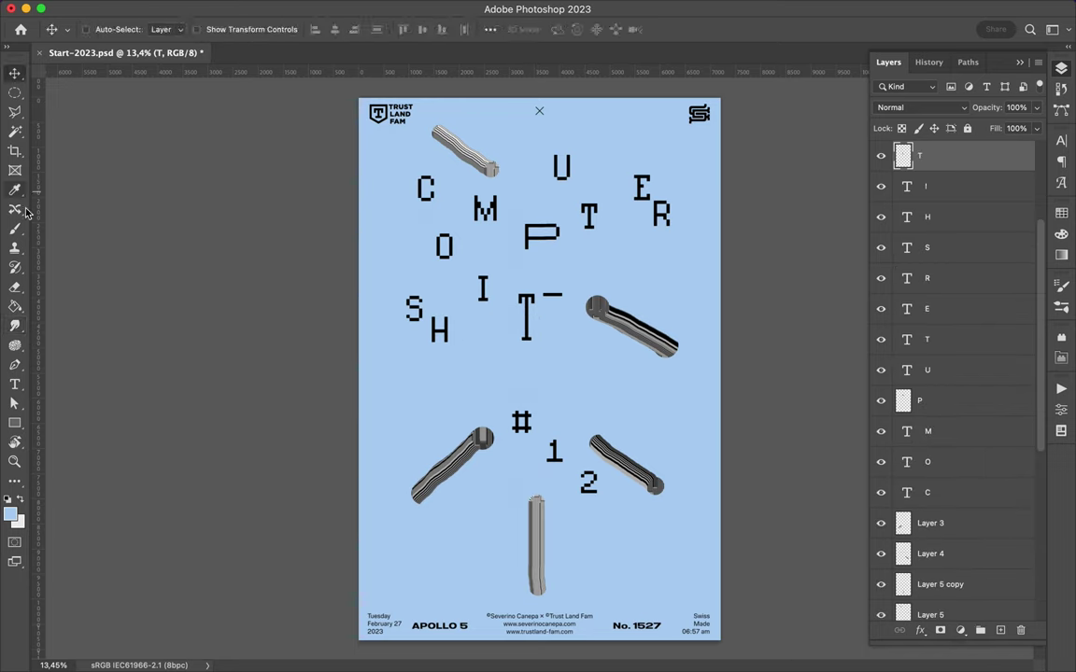
{"action": "left_click", "coordinate": [425, 189], "text": "super"}
{"action": "right_click", "coordinate": [920, 492]}
{"action": "left_click", "coordinate": [828, 478]}
{"action": "left_click", "coordinate": [15, 325]}
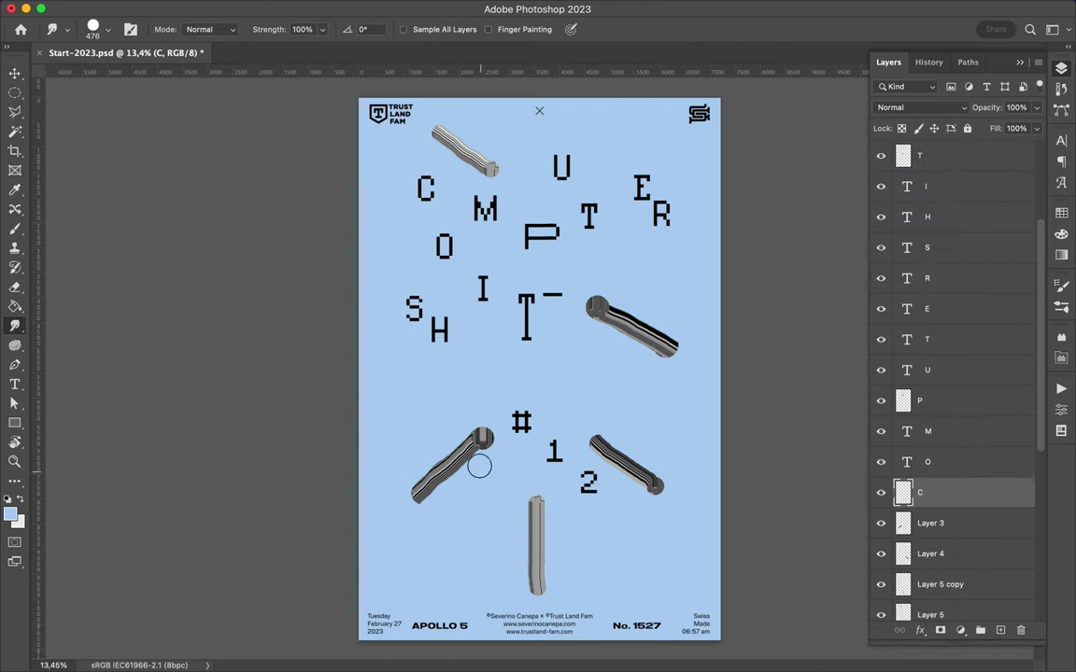
{"action": "left_click", "coordinate": [108, 29]}
{"action": "key", "text": "Escape"}
Rasterize the # and H letter layers and smear them into stretched shapes.
{"action": "key", "text": "v"}
{"action": "left_click", "coordinate": [521, 422], "text": "super"}
{"action": "right_click", "coordinate": [889, 150]}
{"action": "left_click", "coordinate": [774, 410]}
{"action": "left_click", "coordinate": [15, 325]}
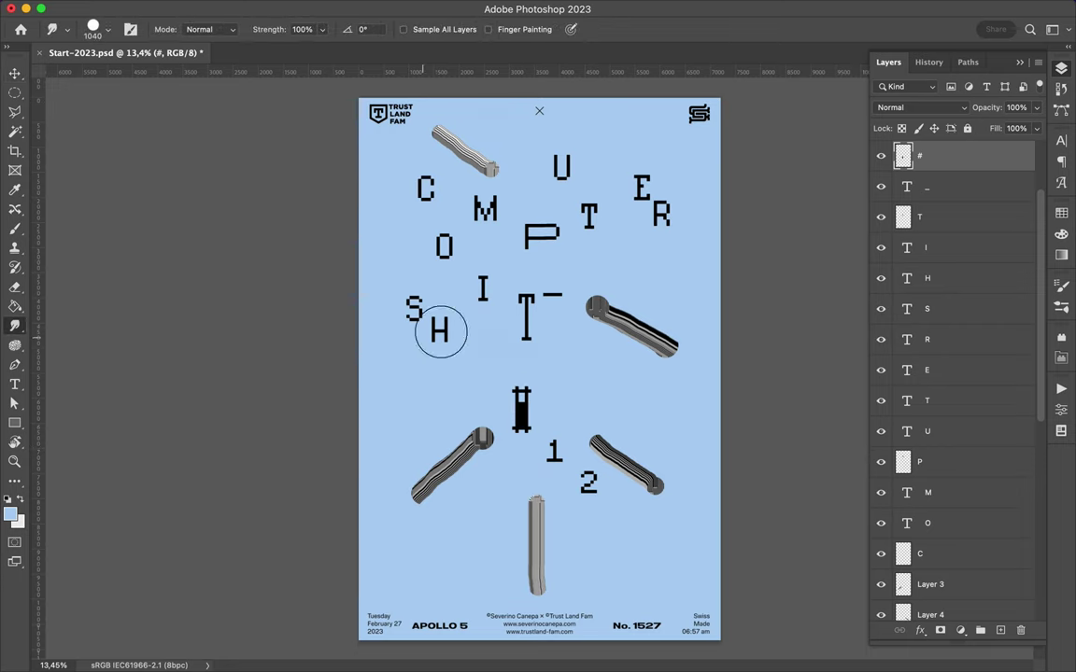
{"action": "key", "text": "v"}
{"action": "left_click", "coordinate": [439, 329], "text": "super"}
{"action": "right_click", "coordinate": [967, 278]}
{"action": "left_click", "coordinate": [794, 581]}
{"action": "left_click", "coordinate": [15, 325]}
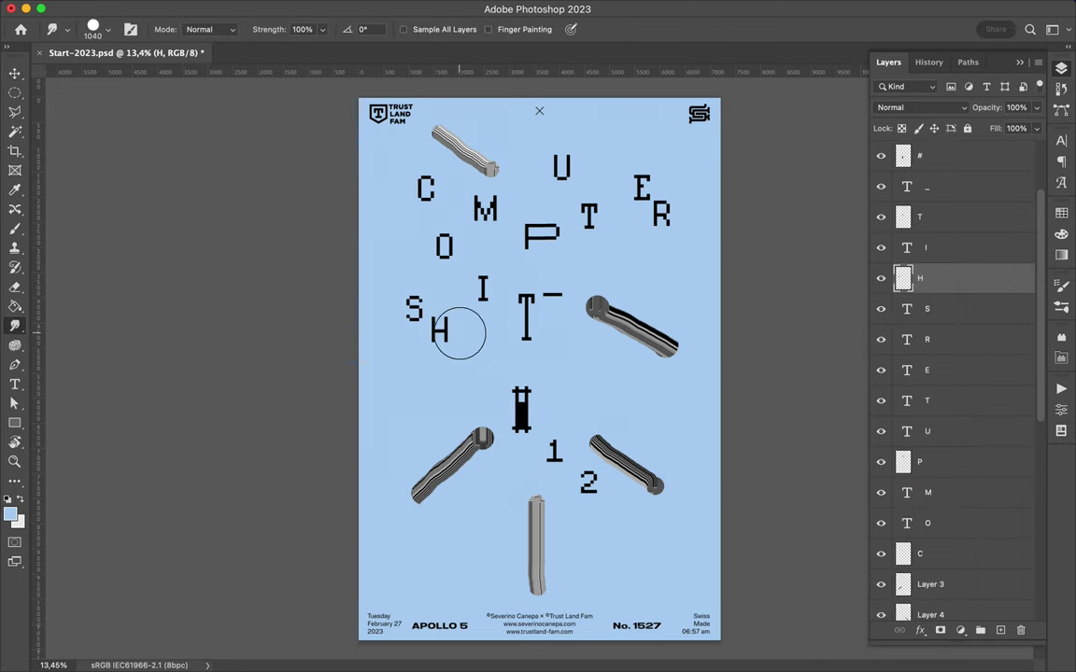
Shift the I, T and dash slightly to the right.
{"action": "key", "text": "v"}
{"action": "left_click", "coordinate": [483, 288], "text": "super"}
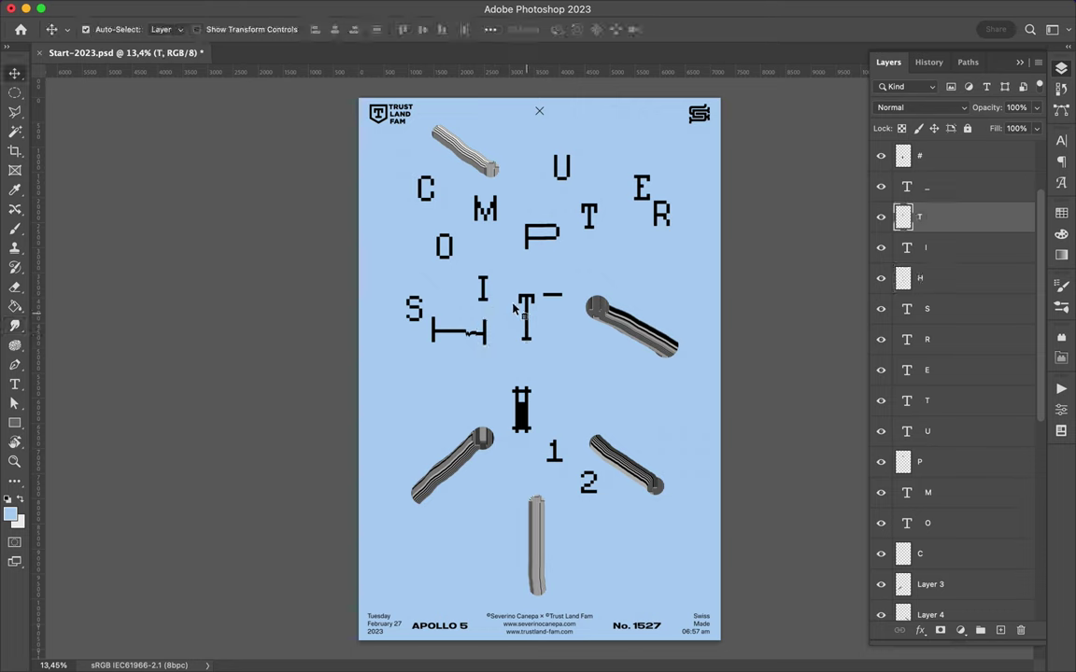
{"action": "left_click", "coordinate": [526, 309], "text": "shift+super"}
{"action": "left_click_drag", "start_coordinate": [538, 271], "coordinate": [560, 271]}
Rasterize and smudge the E, then settle it beside the U.
{"action": "left_click", "coordinate": [641, 189], "text": "super"}
{"action": "right_click", "coordinate": [934, 370]}
{"action": "left_click", "coordinate": [801, 635]}
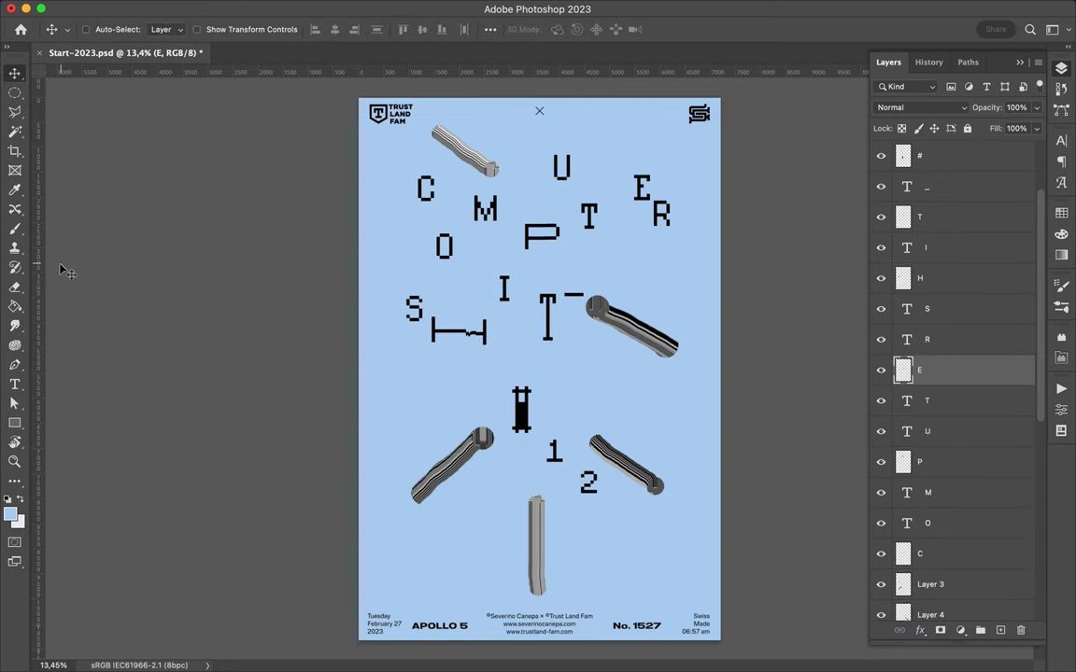
{"action": "left_click", "coordinate": [15, 325]}
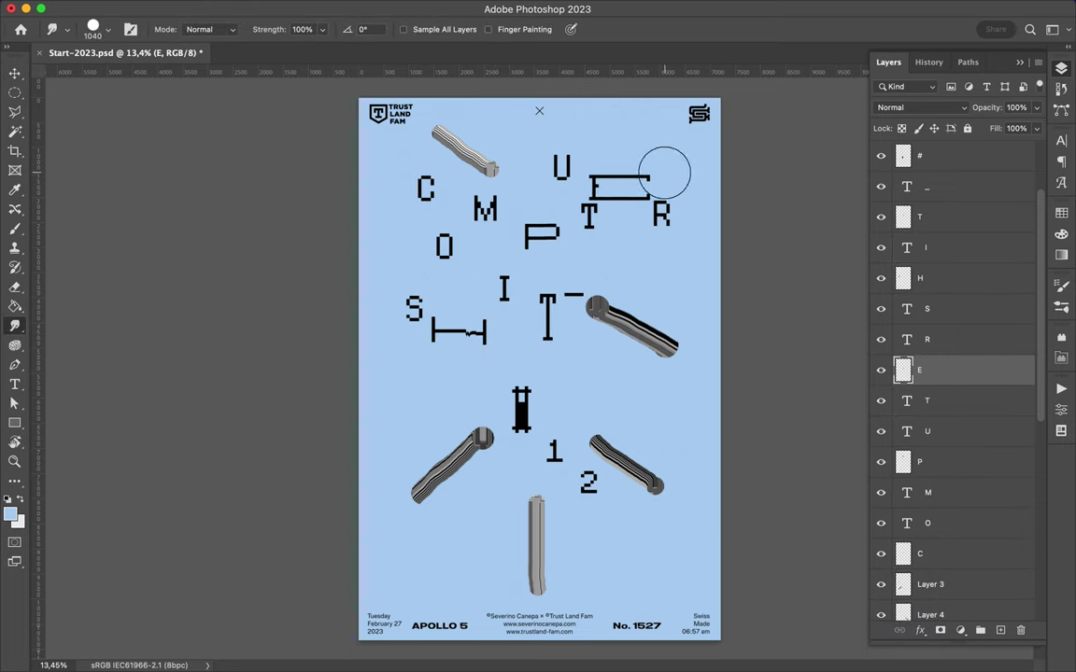
{"action": "key", "text": "v"}
{"action": "left_click_drag", "start_coordinate": [621, 202], "coordinate": [621, 202]}
Move the R down and right, and enlarge the C with Free Transform.
{"action": "left_click_drag", "start_coordinate": [657, 212], "coordinate": [665, 237]}
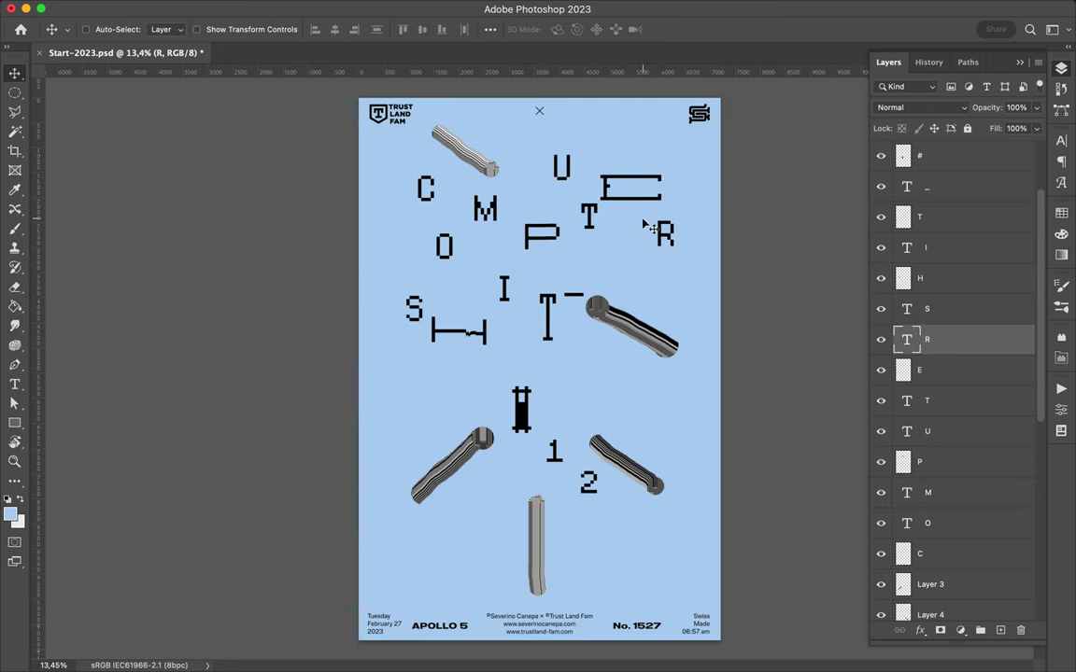
{"action": "left_click", "coordinate": [426, 190], "text": "ctrl"}
{"action": "key", "text": "ctrl+t"}
{"action": "left_click_drag", "start_coordinate": [435, 201], "coordinate": [444, 217]}
{"action": "key", "text": "Return"}
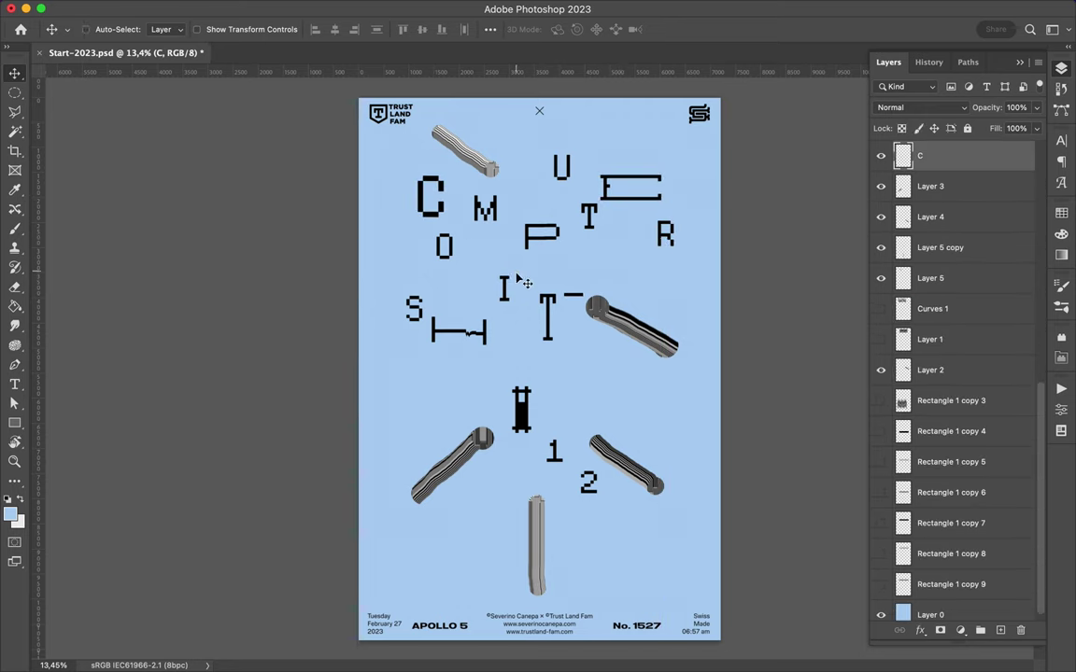
Enlarge the I slightly and scale the 2 to about double size.
{"action": "left_click", "coordinate": [503, 289], "text": "ctrl"}
{"action": "key", "text": "ctrl+t"}
{"action": "left_click_drag", "start_coordinate": [503, 292], "coordinate": [505, 301]}
{"action": "key", "text": "Return"}
{"action": "left_click", "coordinate": [588, 481], "text": "ctrl"}
{"action": "key", "text": "ctrl+t"}
{"action": "left_click_drag", "start_coordinate": [579, 493], "coordinate": [560, 531]}
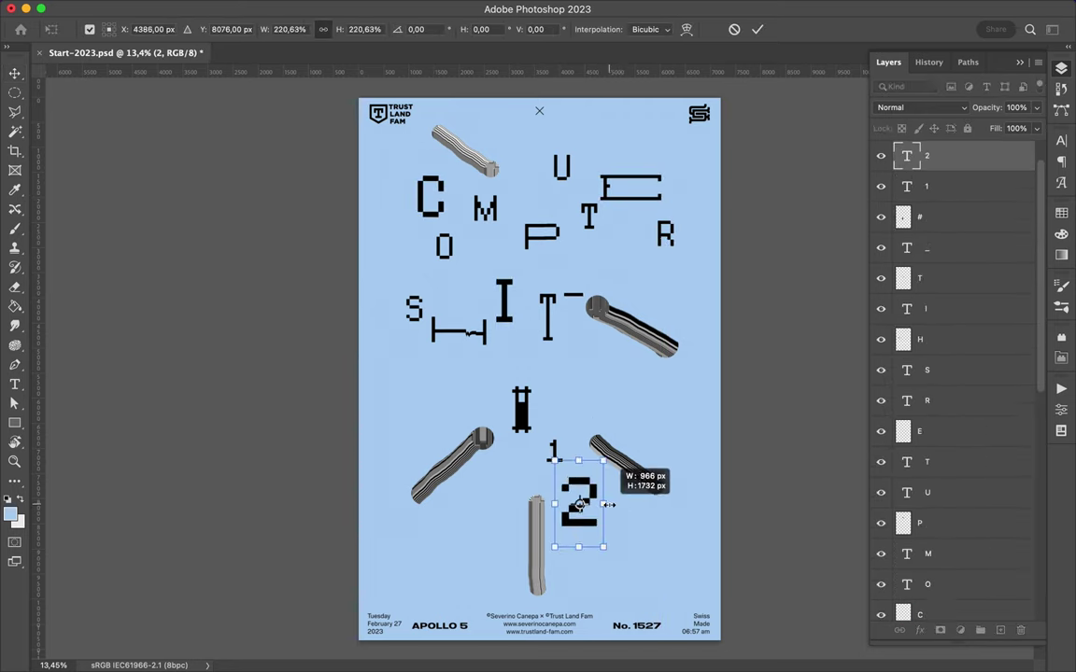
{"action": "key", "text": "Return"}
Shrink the M letter with Free Transform.
{"action": "left_click", "coordinate": [485, 207], "text": "ctrl"}
{"action": "key", "text": "ctrl+t"}
{"action": "right_click", "coordinate": [422, 201]}
{"action": "key", "text": "Escape"}
{"action": "left_click", "coordinate": [484, 207], "text": "ctrl"}
{"action": "left_click_drag", "start_coordinate": [497, 222], "coordinate": [489, 209]}
{"action": "left_click", "coordinate": [757, 29]}
Try stretching the U taller, then rasterize the remaining type layers.
{"action": "left_click", "coordinate": [561, 166], "text": "ctrl"}
{"action": "key", "text": "ctrl+t"}
{"action": "left_click_drag", "start_coordinate": [561, 151], "coordinate": [560, 110]}
{"action": "key", "text": "Escape"}
{"action": "right_click", "coordinate": [943, 158]}
{"action": "left_click", "coordinate": [844, 460]}
Scale the P letter larger with Free Transform.
{"action": "left_click", "coordinate": [15, 324]}
{"action": "key", "text": "v"}
{"action": "left_click", "coordinate": [541, 236], "text": "ctrl"}
{"action": "key", "text": "ctrl+t"}
{"action": "mouse_move", "coordinate": [526, 224]}
{"action": "left_mouse_down"}
{"action": "mouse_move", "coordinate": [528, 236]}
{"action": "mouse_move", "coordinate": [527, 214]}
{"action": "left_mouse_up"}
{"action": "key", "text": "Return"}
Shift the T, dash and I right and reposition the grey sticks.
{"action": "left_click", "coordinate": [464, 334], "text": "ctrl"}
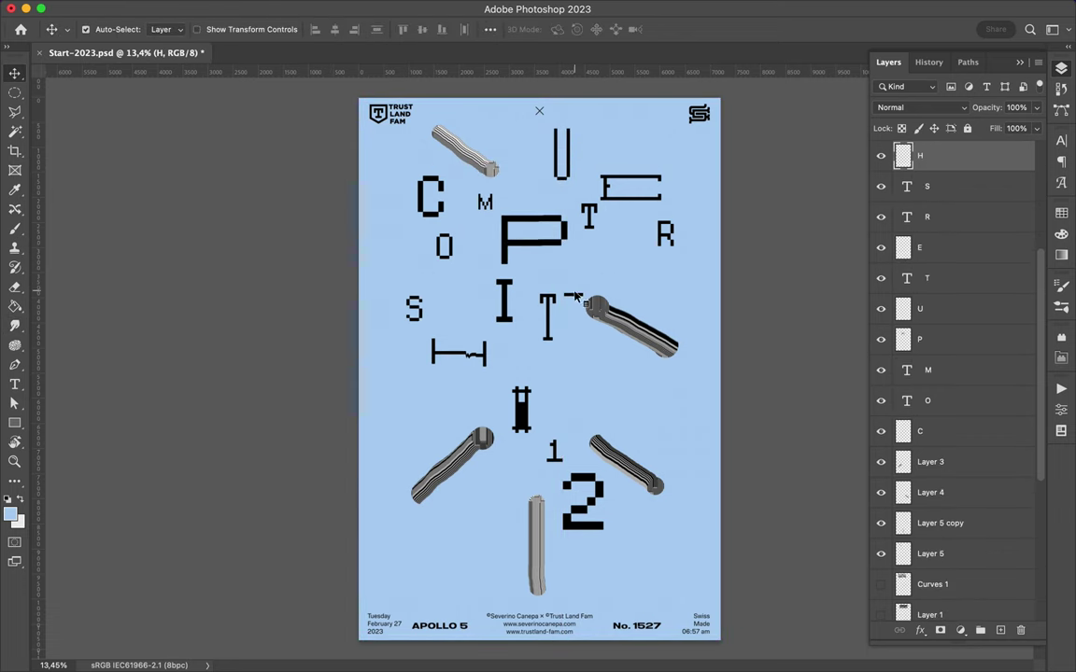
{"action": "left_click_drag", "start_coordinate": [574, 292], "coordinate": [610, 292]}
{"action": "left_click_drag", "start_coordinate": [504, 301], "coordinate": [533, 328]}
{"action": "left_click_drag", "start_coordinate": [639, 337], "coordinate": [616, 397]}
{"action": "mouse_move", "coordinate": [625, 464]}
{"action": "left_mouse_down"}
{"action": "mouse_move", "coordinate": [618, 408]}
{"action": "mouse_move", "coordinate": [644, 277]}
{"action": "left_mouse_up"}
{"action": "left_click_drag", "start_coordinate": [453, 462], "coordinate": [431, 458]}
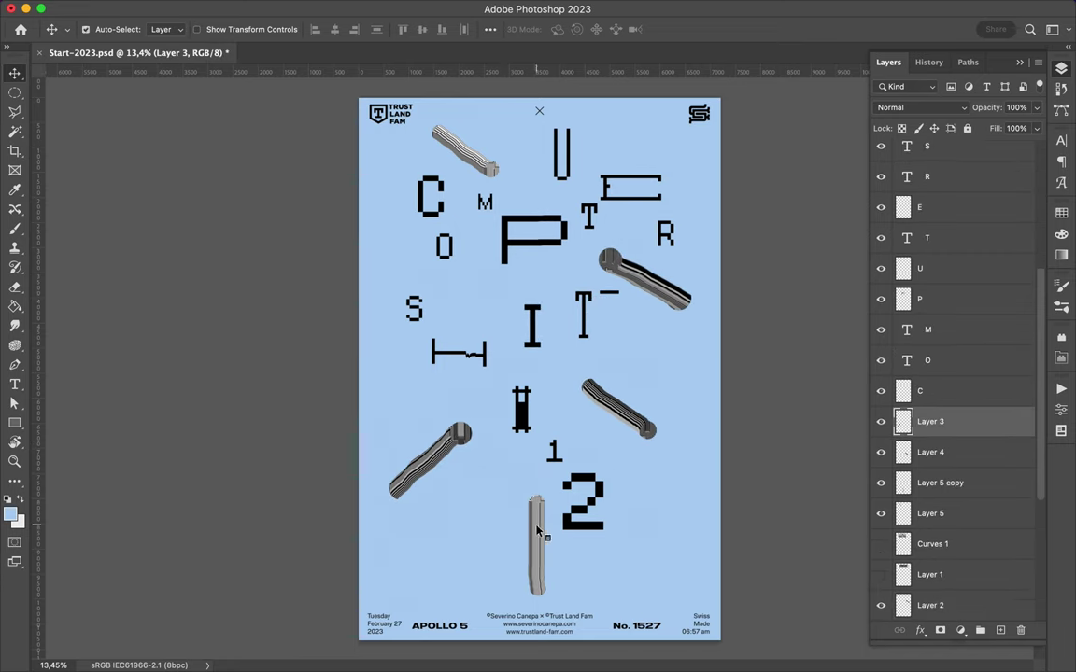
{"action": "left_click_drag", "start_coordinate": [537, 530], "coordinate": [492, 525]}
Enlarge the S and move the H right and up.
{"action": "left_click_drag", "start_coordinate": [413, 308], "coordinate": [408, 304]}
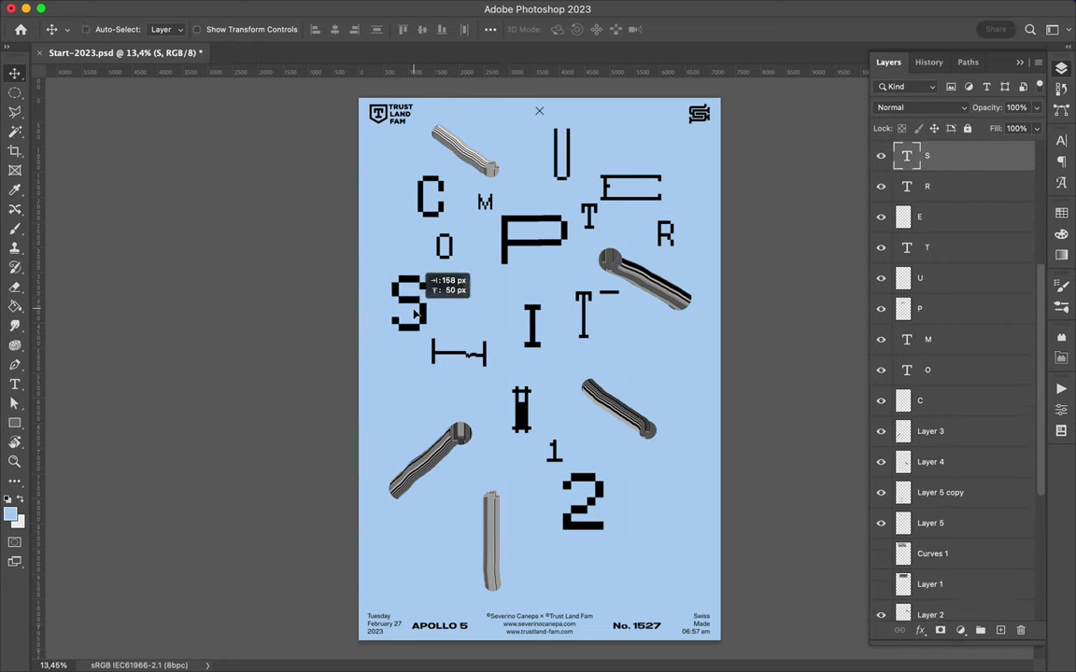
{"action": "left_click_drag", "start_coordinate": [458, 353], "coordinate": [475, 347]}
{"action": "key", "text": "u"}
{"action": "key", "text": "alt+comma"}
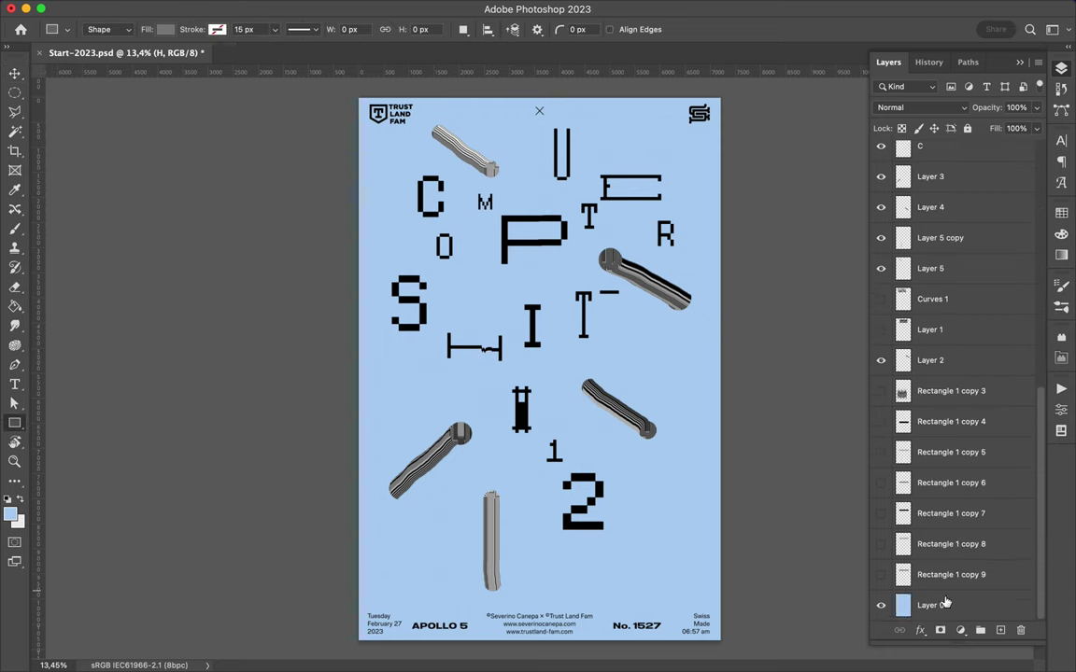
Draw a white circle behind the O and three white triangles.
{"action": "key", "text": "v"}
{"action": "mouse_move", "coordinate": [465, 247]}
{"action": "left_mouse_down"}
{"action": "mouse_move", "coordinate": [492, 305]}
{"action": "mouse_move", "coordinate": [670, 509]}
{"action": "left_mouse_up"}
{"action": "key", "text": "u"}
{"action": "key", "text": "shift+u"}
{"action": "left_click_drag", "start_coordinate": [546, 375], "coordinate": [455, 525]}
{"action": "left_click_drag", "start_coordinate": [558, 349], "coordinate": [663, 221]}
{"action": "left_click_drag", "start_coordinate": [519, 175], "coordinate": [579, 227]}
Draw a white pentagon to the left of the #.
{"action": "key", "text": "shift+u"}
{"action": "left_click_drag", "start_coordinate": [427, 383], "coordinate": [470, 434]}
{"action": "key", "text": "v"}
{"action": "left_click", "coordinate": [509, 468]}
Add a white rectangle at the upper right and a thin white bar under the H.
{"action": "key", "text": "u"}
{"action": "left_click_drag", "start_coordinate": [614, 146], "coordinate": [674, 301]}
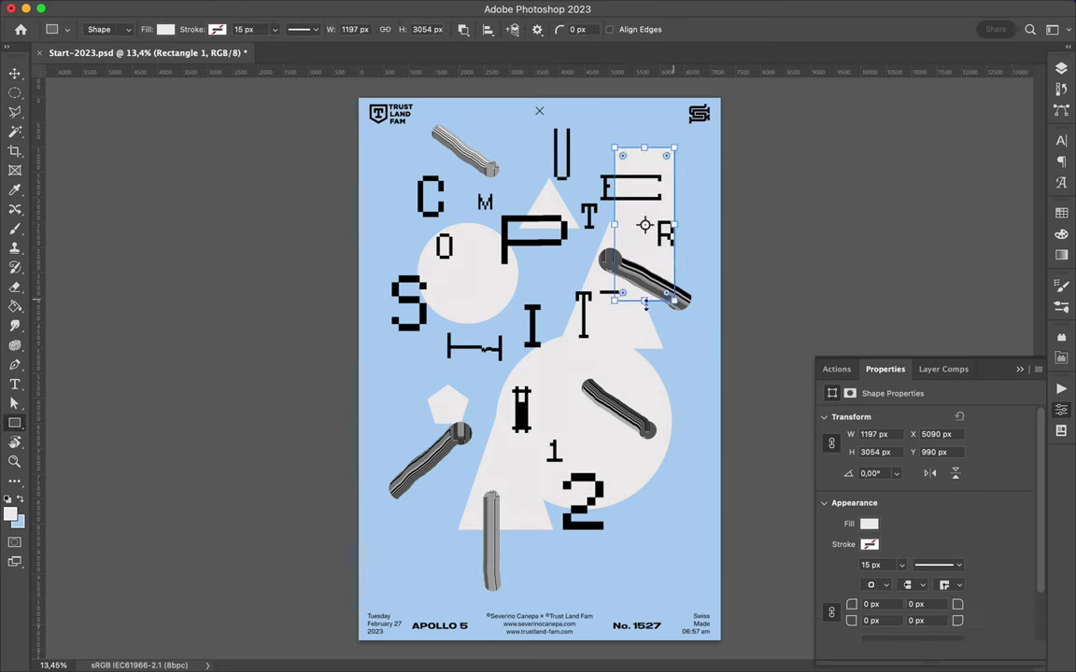
{"action": "key", "text": "v"}
{"action": "key", "text": "u"}
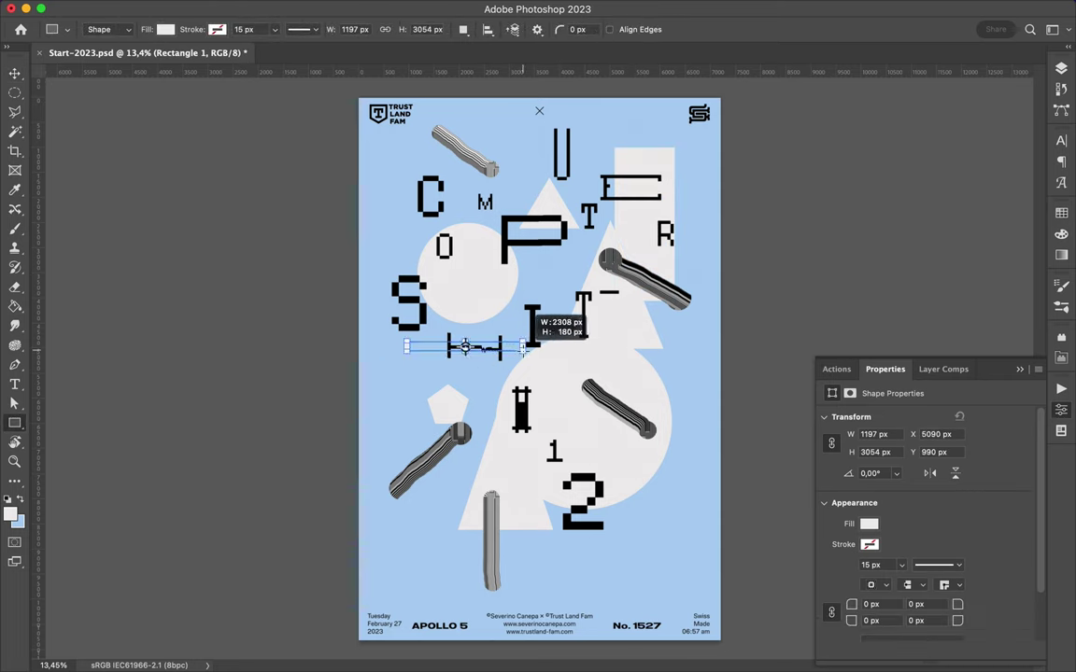
{"action": "left_click_drag", "start_coordinate": [377, 364], "coordinate": [492, 371]}
{"action": "key", "text": "v"}
{"action": "left_click", "coordinate": [721, 7]}
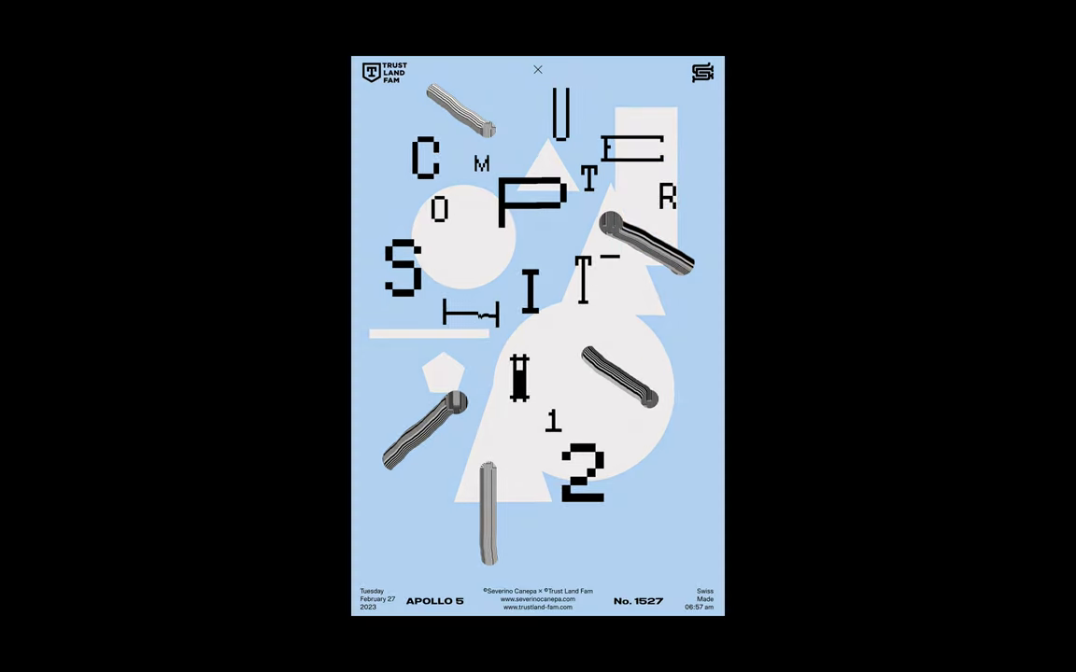